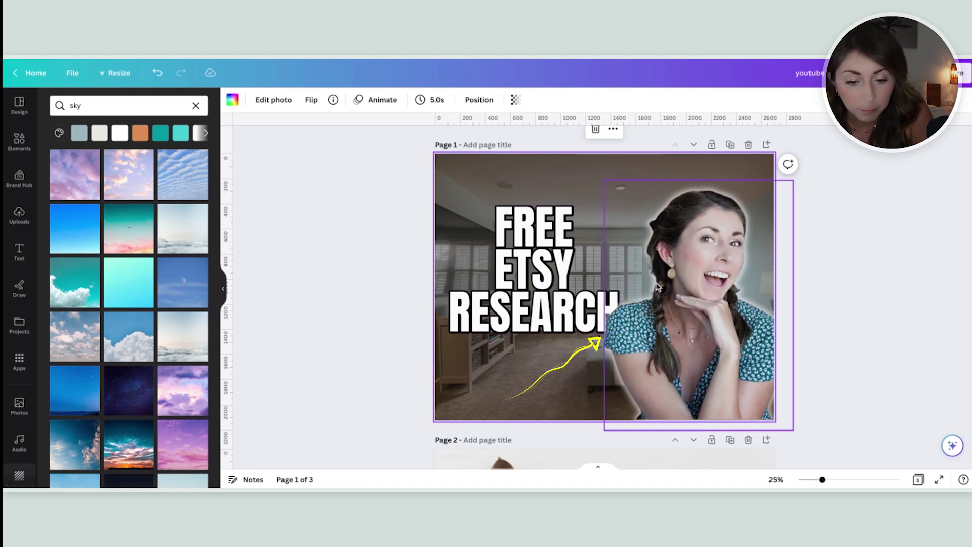
Move the woman cutout to the left side of page 1, then back to the right.
click(591, 274)
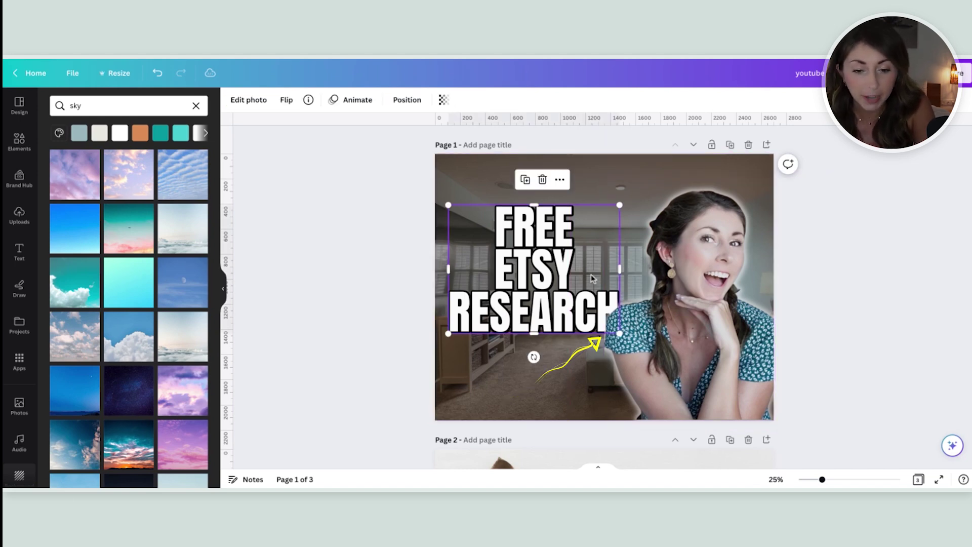
click(660, 302)
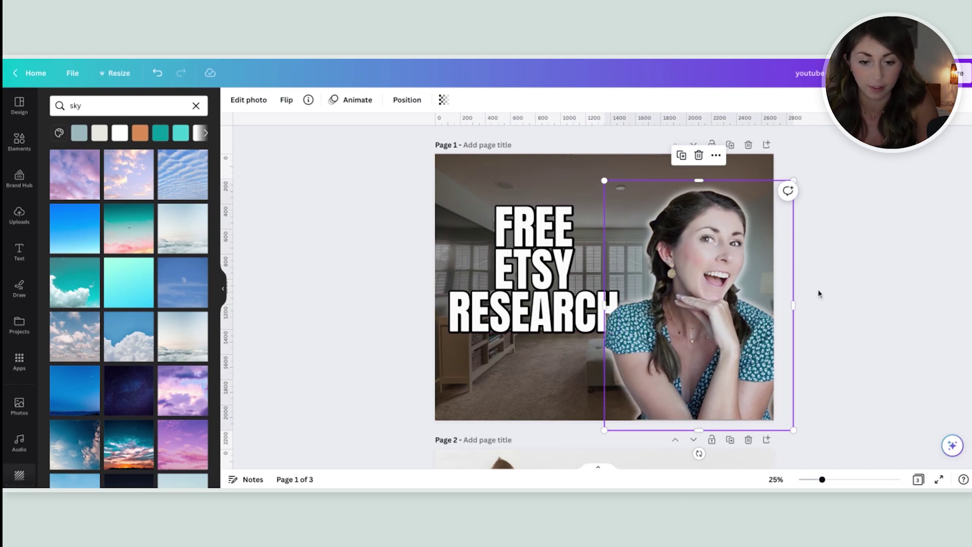
drag(744, 286, 574, 286)
click(716, 284)
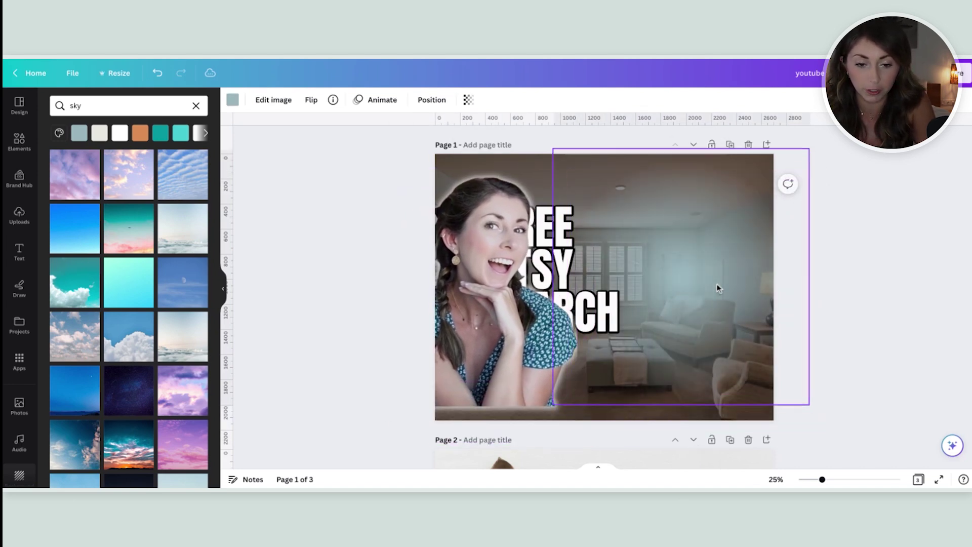
drag(556, 285, 727, 308)
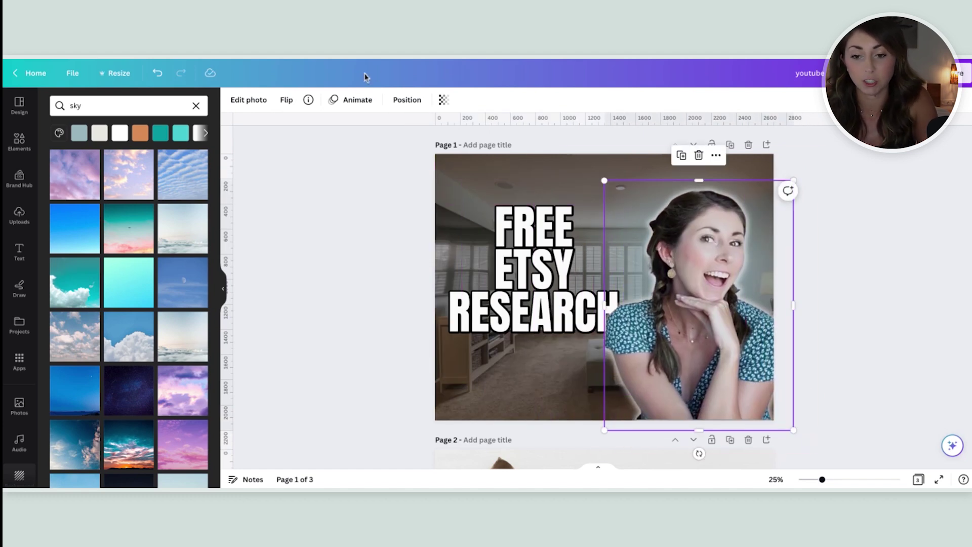
Open Position and view page 1's layer stack, selecting the FREE ETSY RESEARCH title.
click(406, 100)
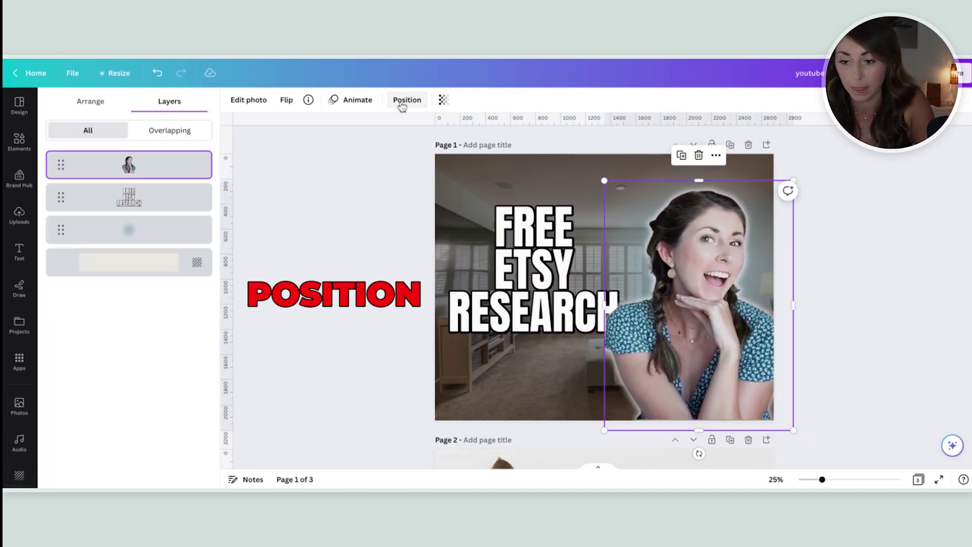
click(116, 103)
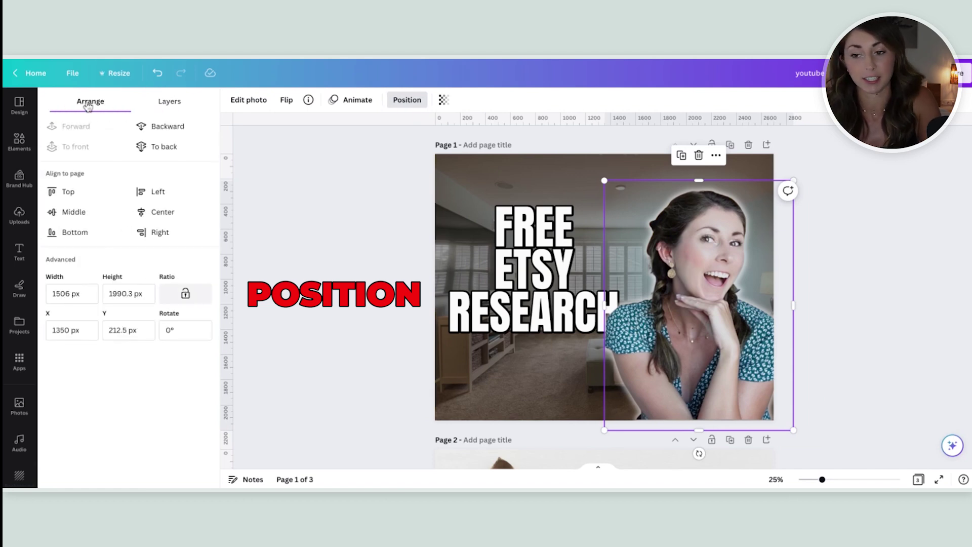
click(169, 102)
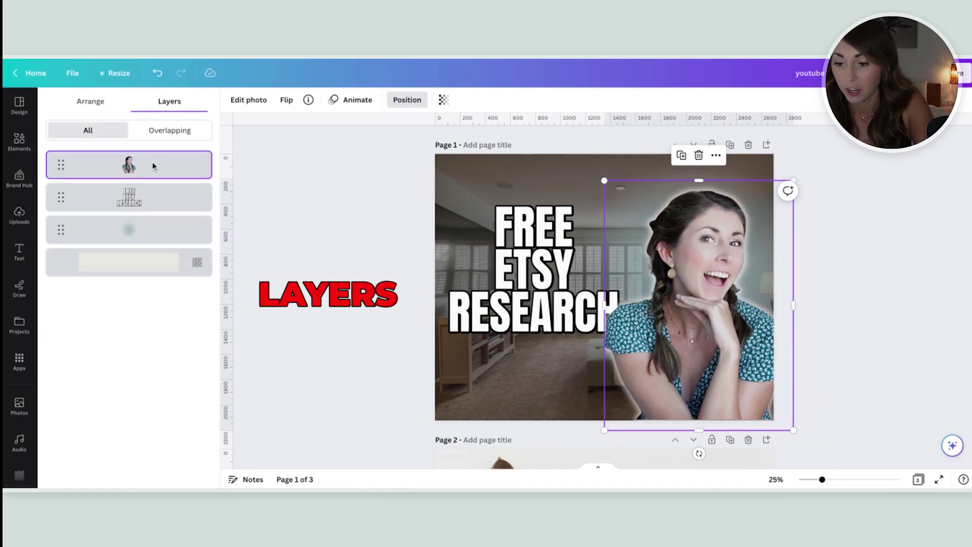
click(106, 191)
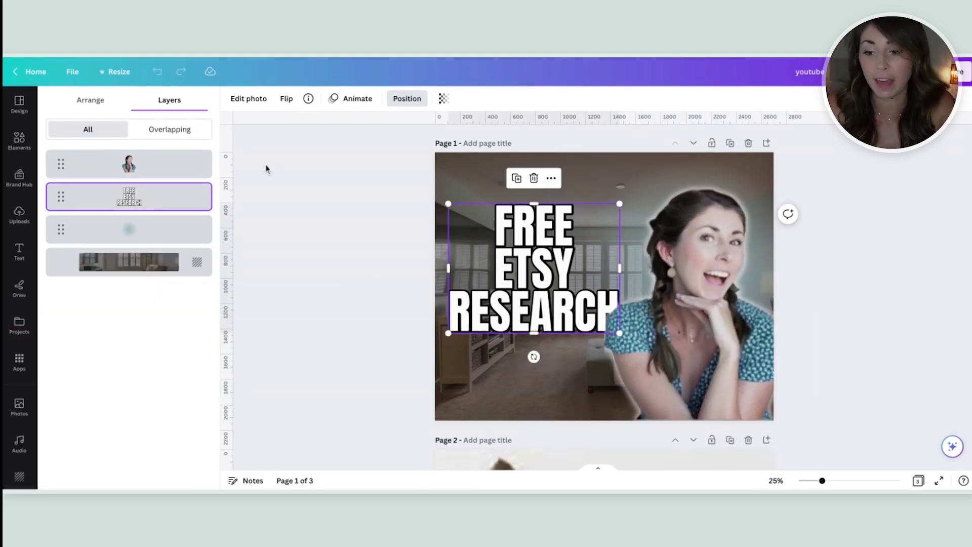
Tint the glow layer behind the woman orange and move it to the top of the layers.
click(128, 230)
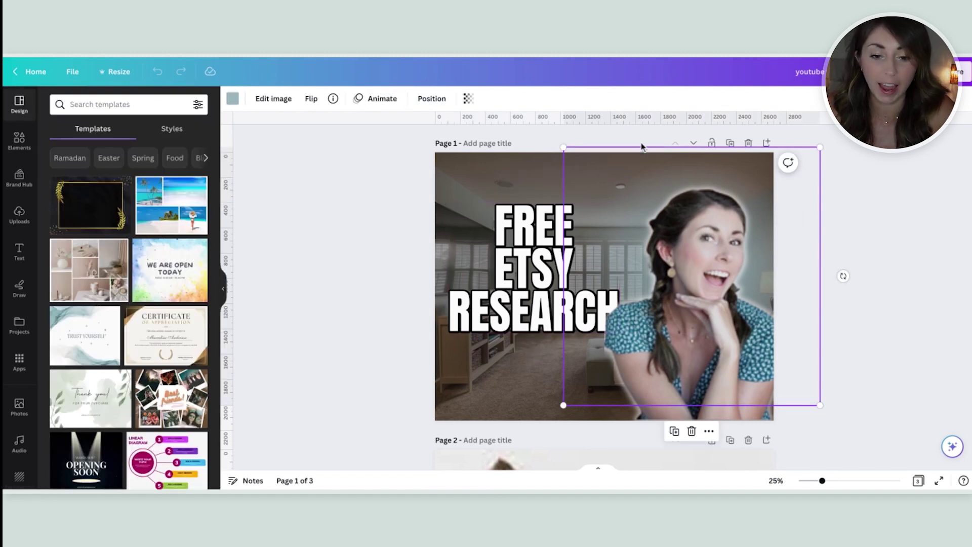
click(233, 99)
click(116, 161)
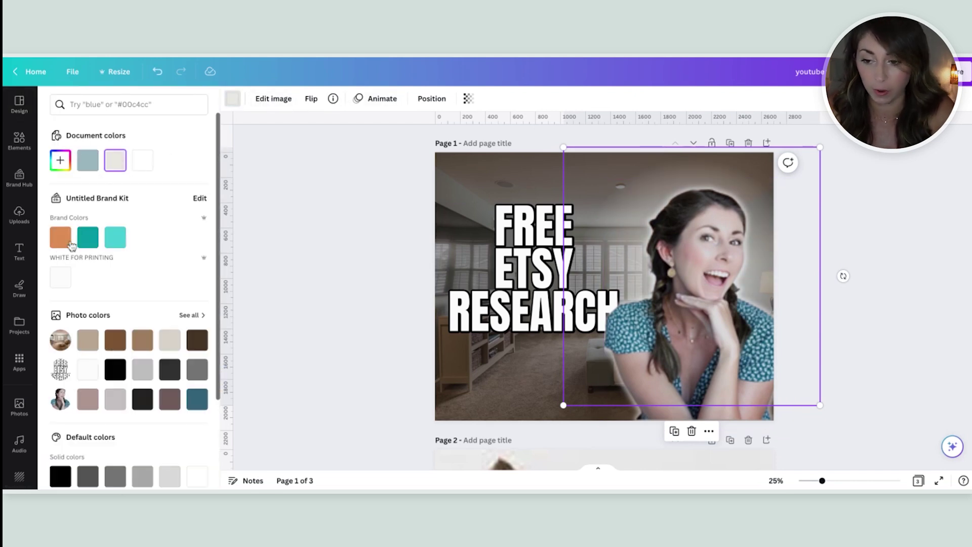
click(70, 245)
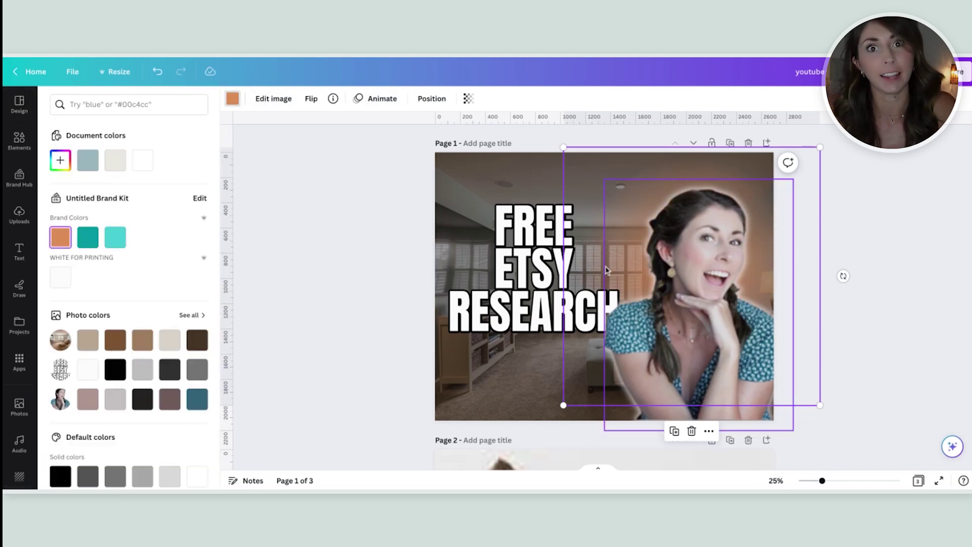
click(444, 97)
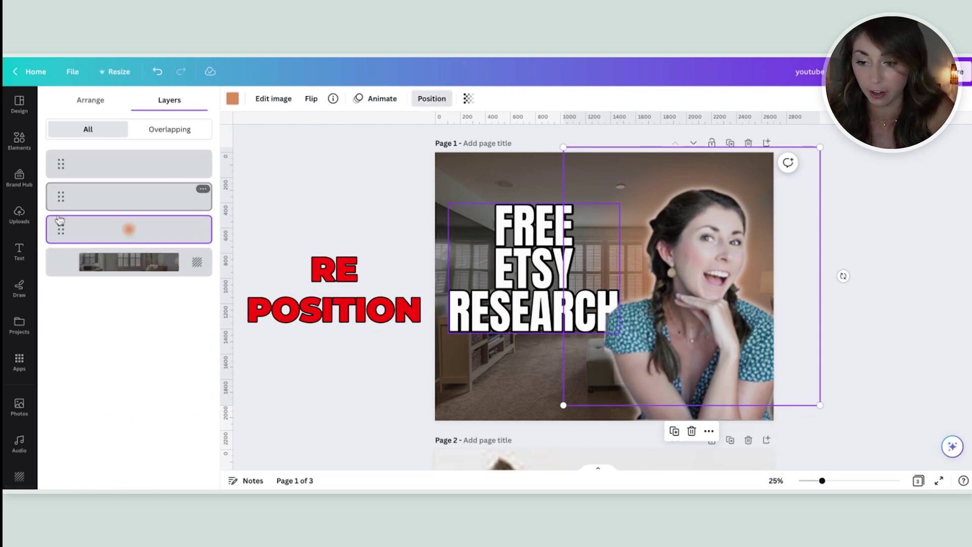
drag(58, 231, 60, 163)
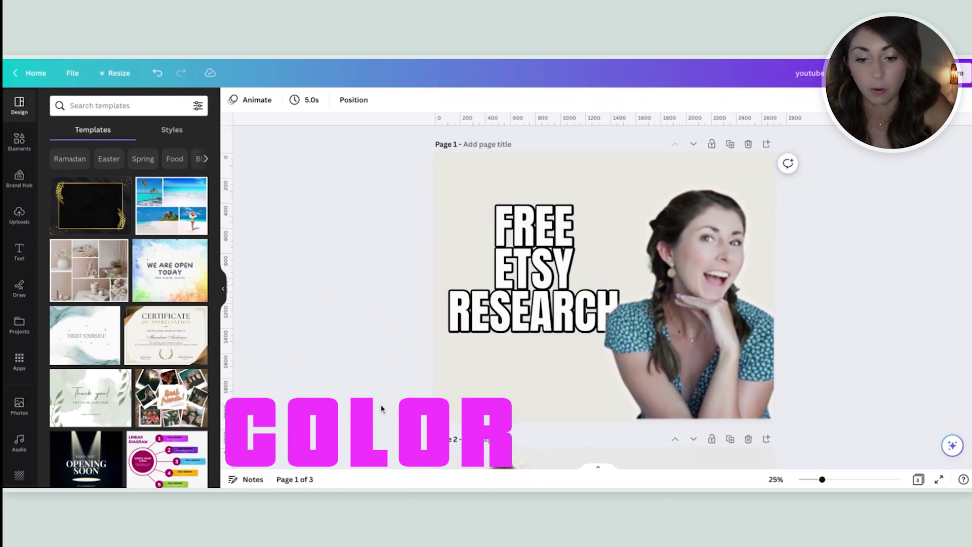
Change page 1's background colour to a custom maroon shade.
click(512, 189)
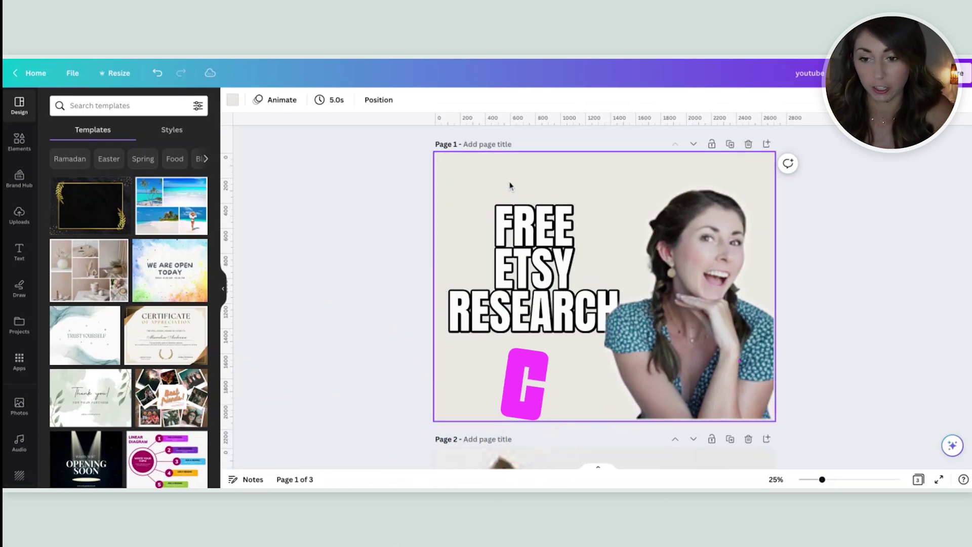
click(235, 101)
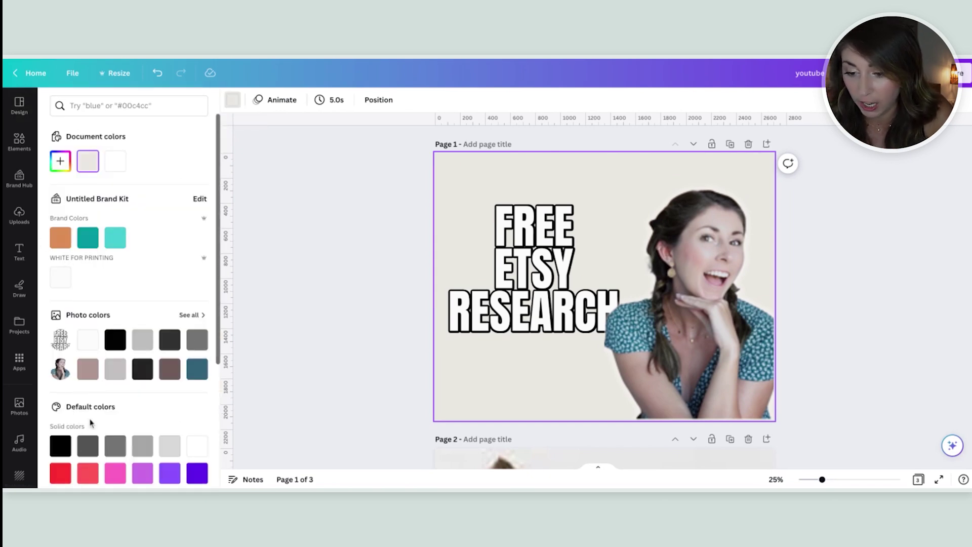
click(87, 445)
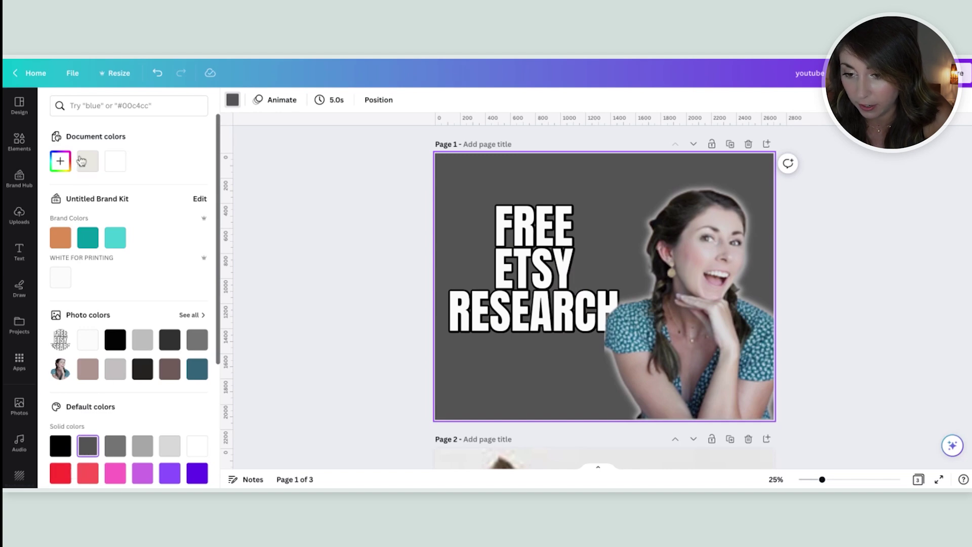
click(60, 161)
click(115, 241)
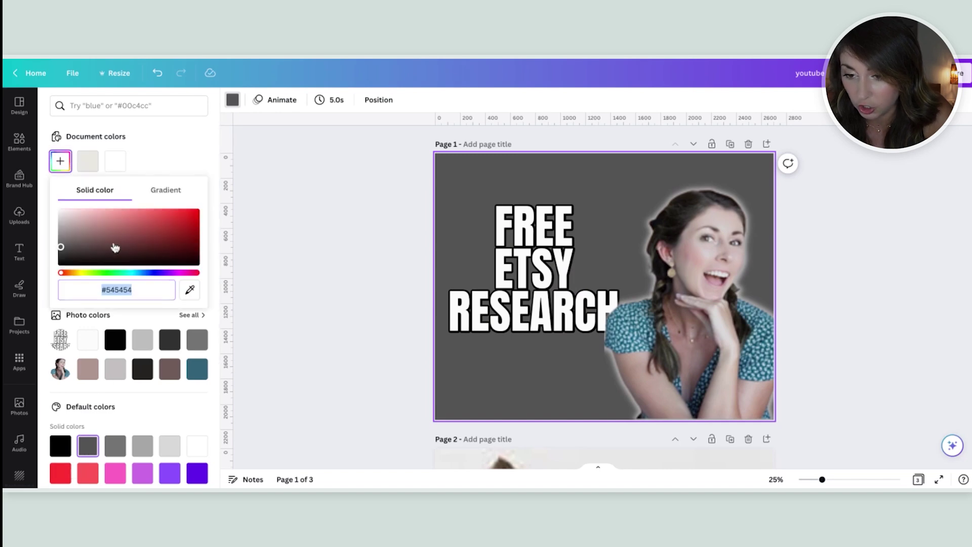
click(127, 131)
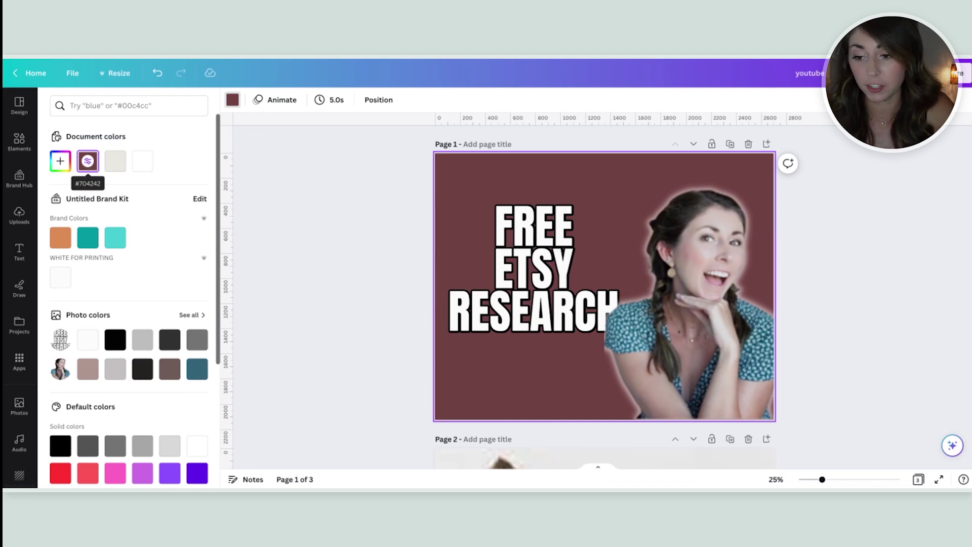
click(88, 161)
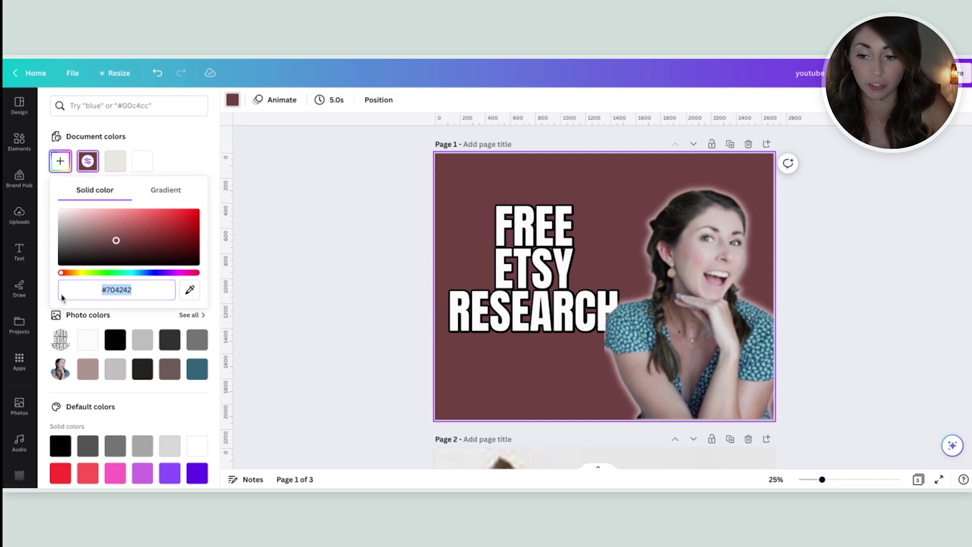
Switch the background to a gradient fill with the radial style.
click(177, 198)
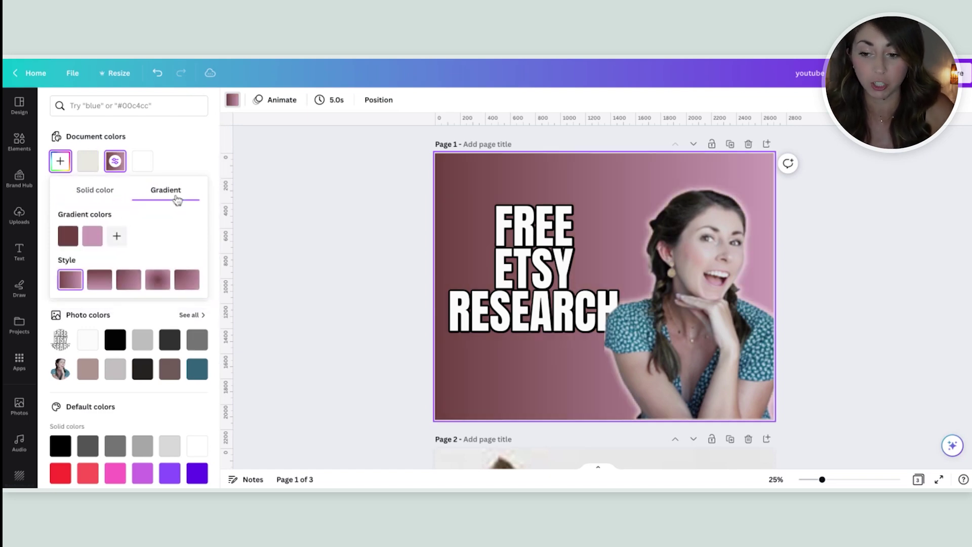
click(99, 280)
click(136, 285)
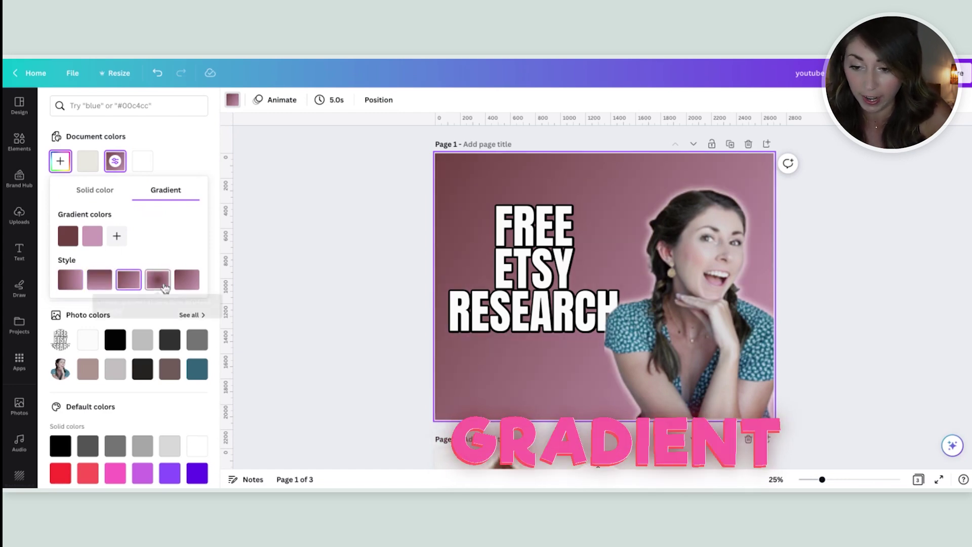
click(163, 283)
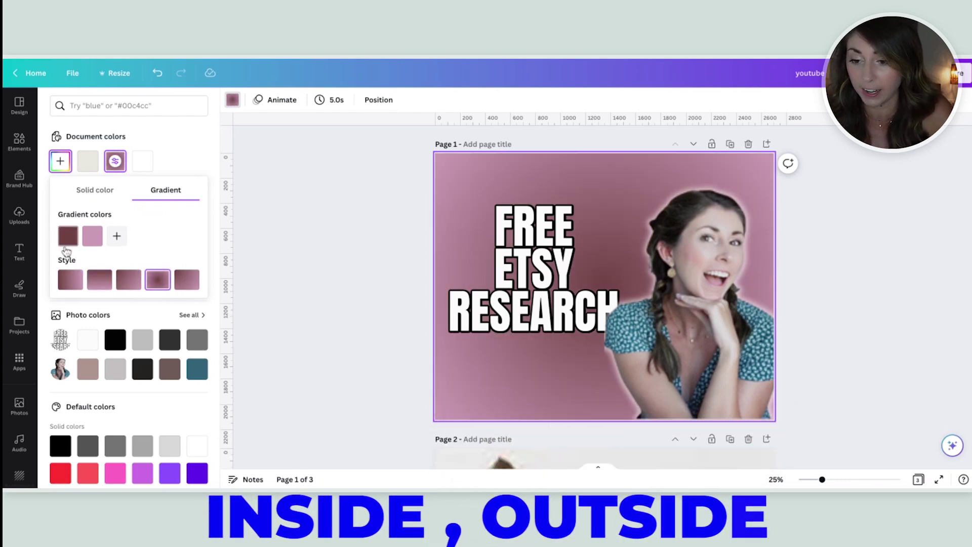
Set gradient colours to red and light grey-pink, try a magenta third colour, then undo it.
click(68, 237)
drag(124, 290, 157, 272)
click(161, 235)
click(92, 236)
click(113, 284)
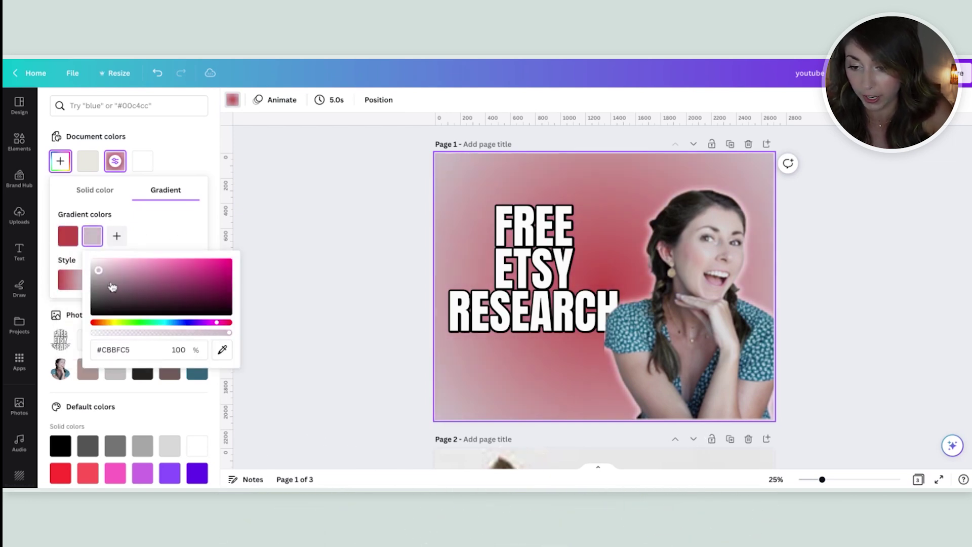
click(146, 221)
click(115, 237)
drag(167, 281, 212, 276)
click(218, 276)
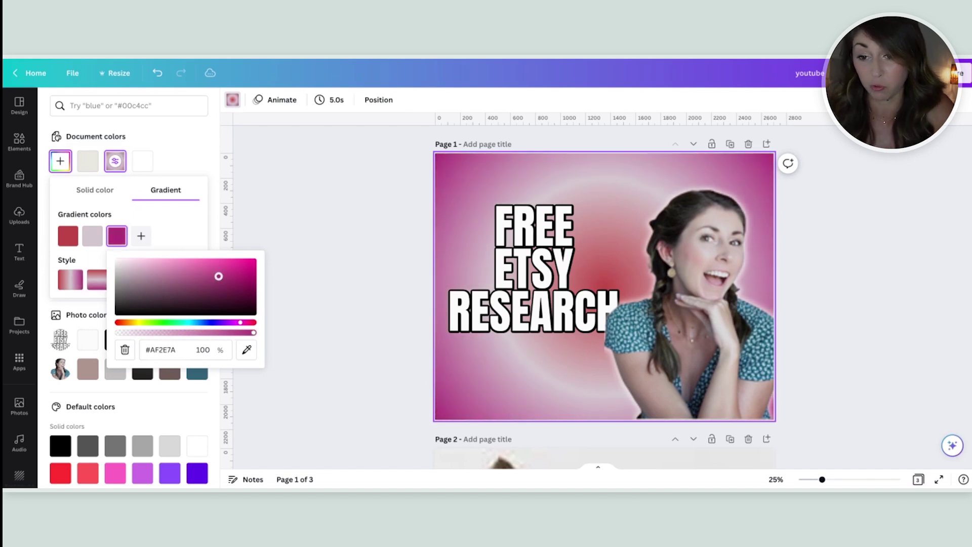
key(ctrl+z)
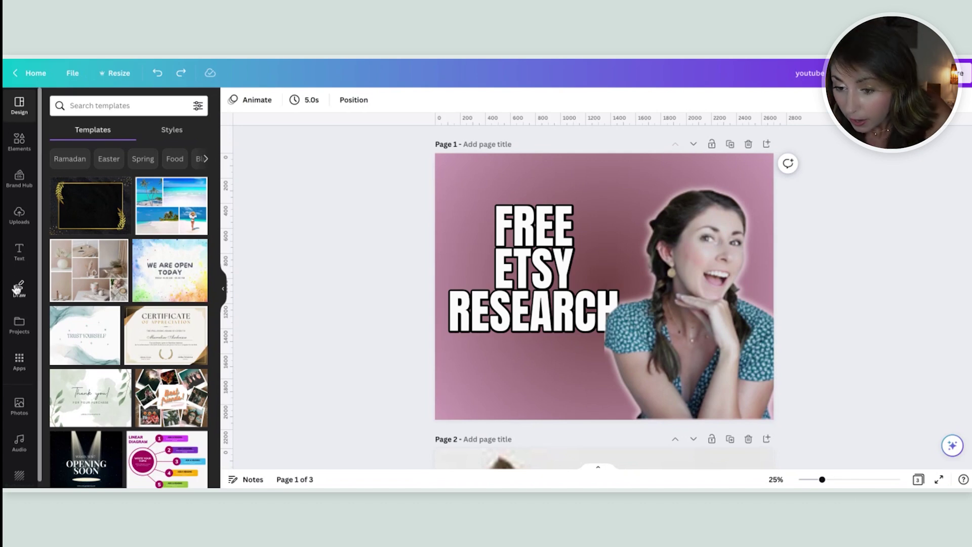
Browse the Brand Hub's brand kit colours and assets, then bring up the Assistant.
click(21, 178)
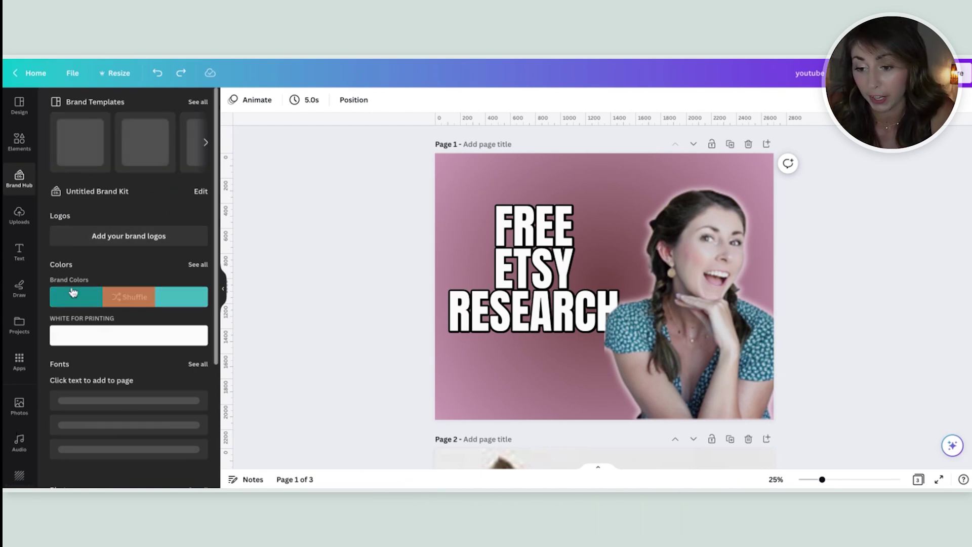
scroll(136, 230, down, 2)
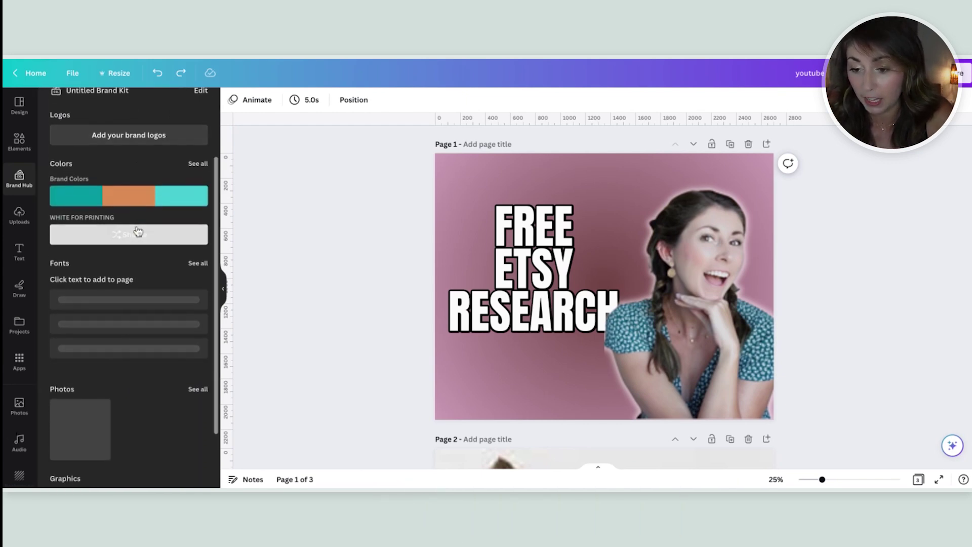
scroll(131, 252, down, 2)
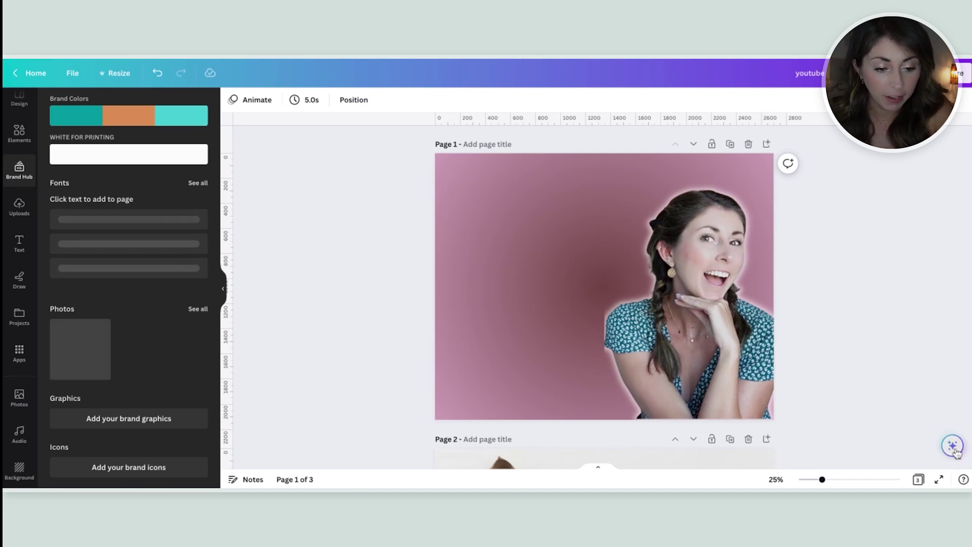
click(954, 449)
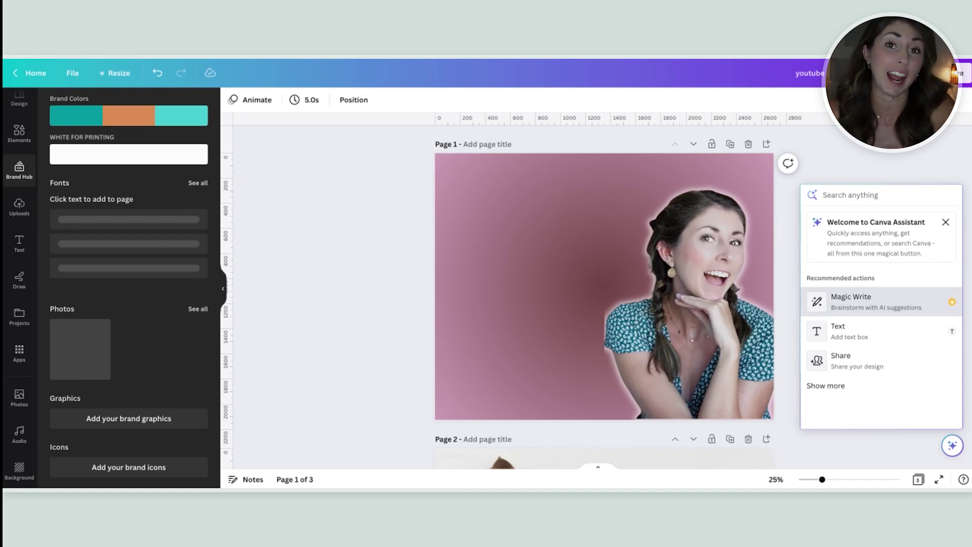
Generate text with Magic Write from the prompt 'write my 5 tips for selling on etsy'.
click(854, 308)
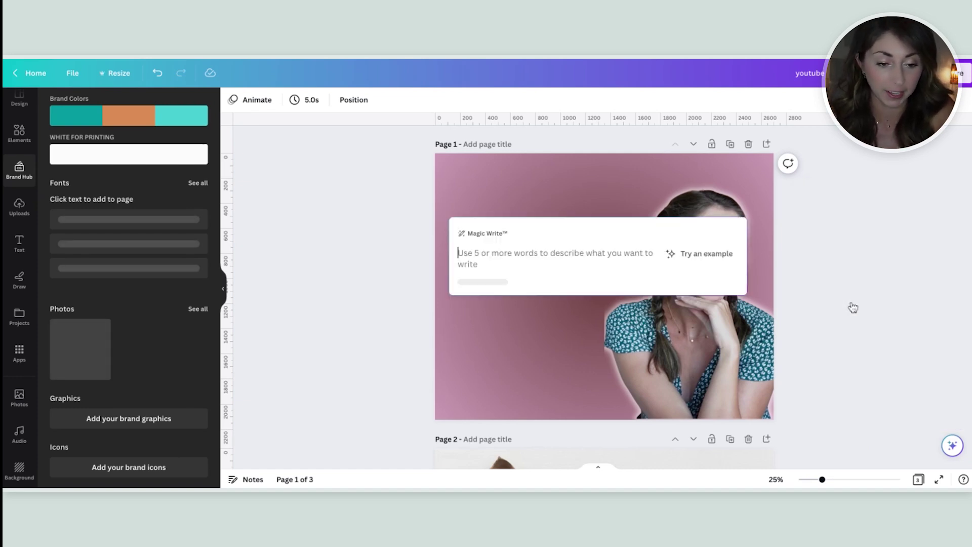
text(w)
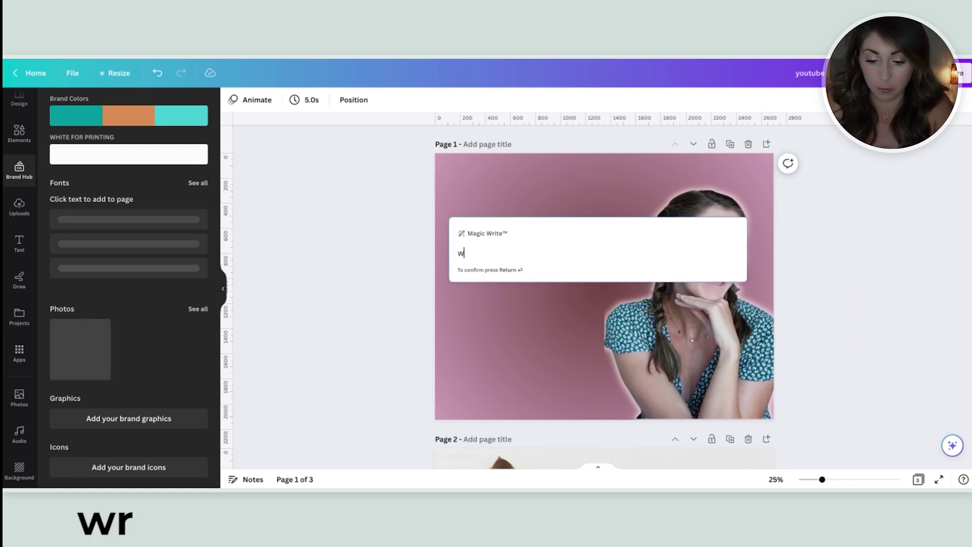
text(rite my 5 tip)
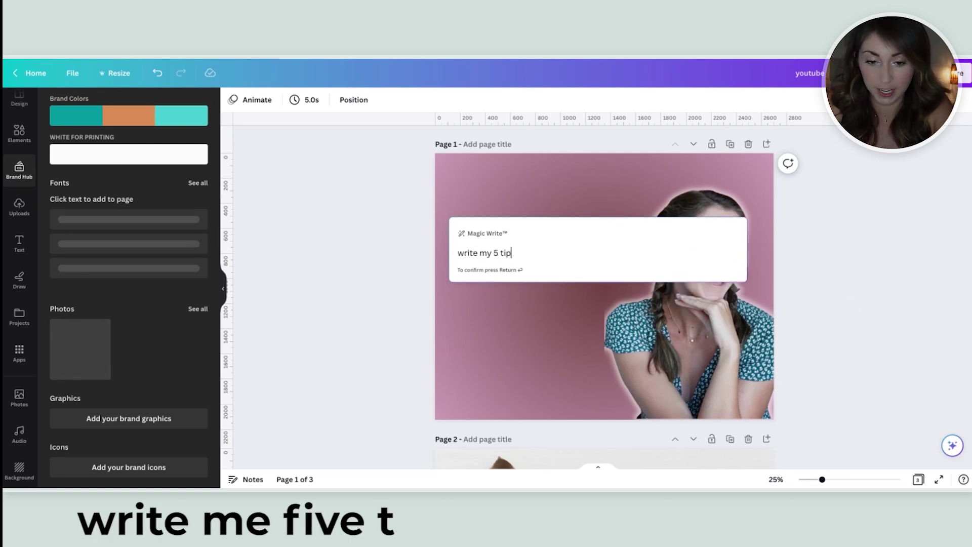
text(s for selling on etsy)
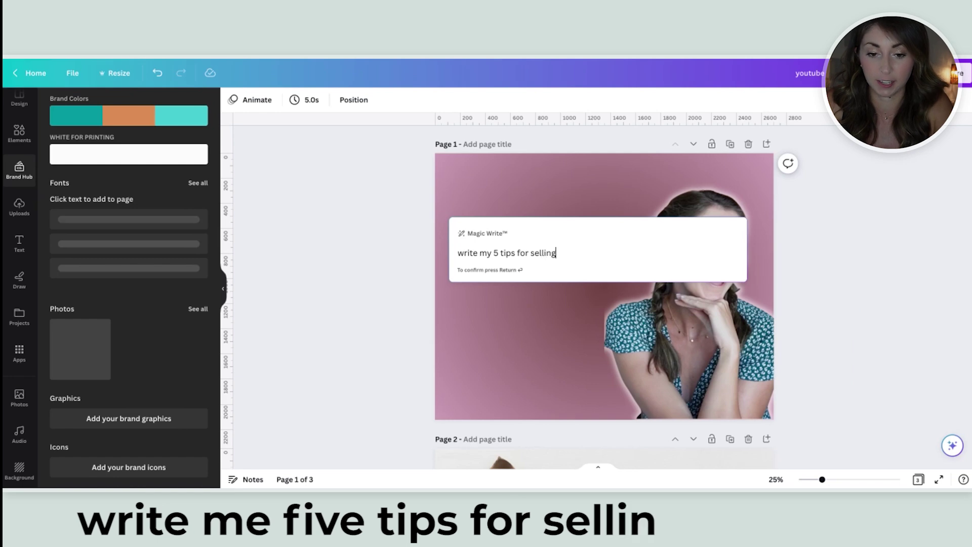
key(Return)
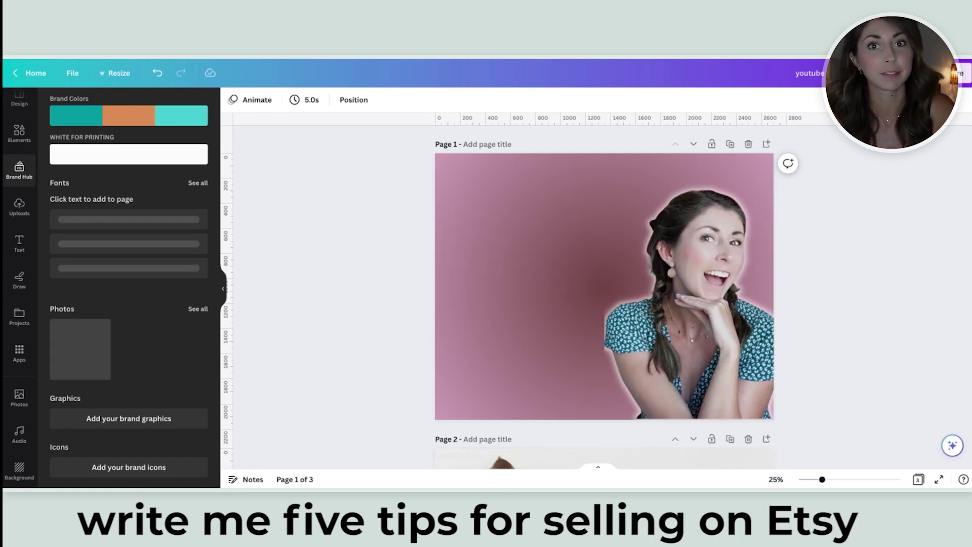
Narrow and reposition the tips text box, make it white, and enlarge it to size 54.5.
drag(750, 289, 605, 299)
drag(565, 352, 553, 294)
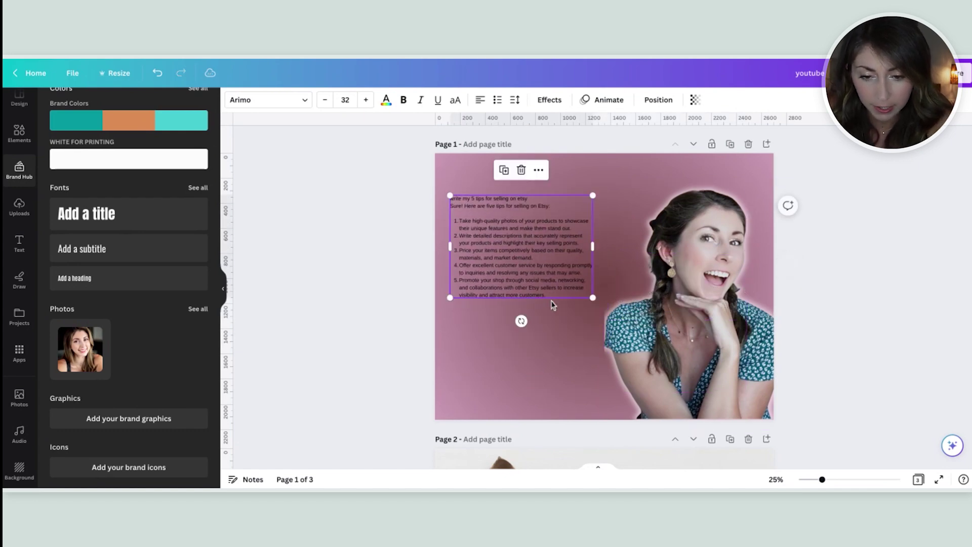
click(385, 101)
click(115, 161)
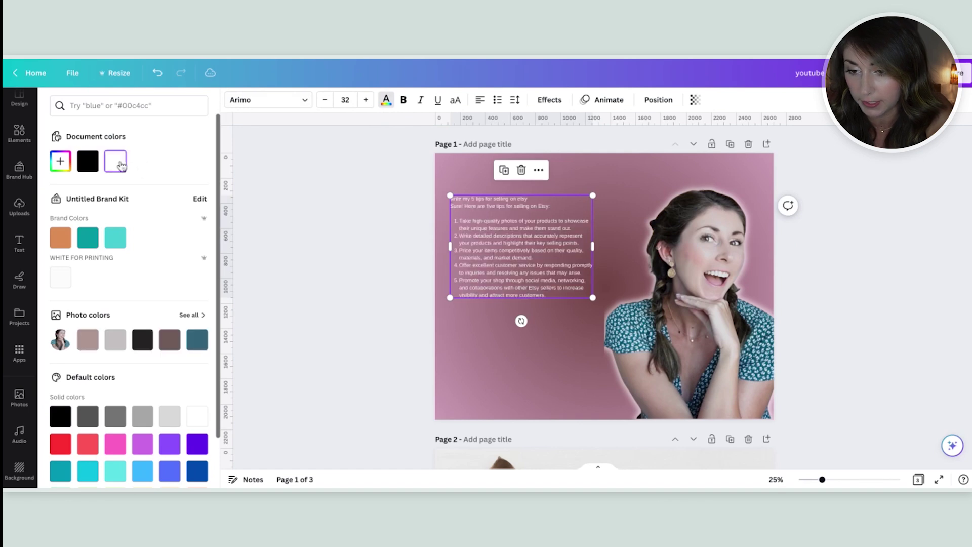
drag(591, 301, 693, 370)
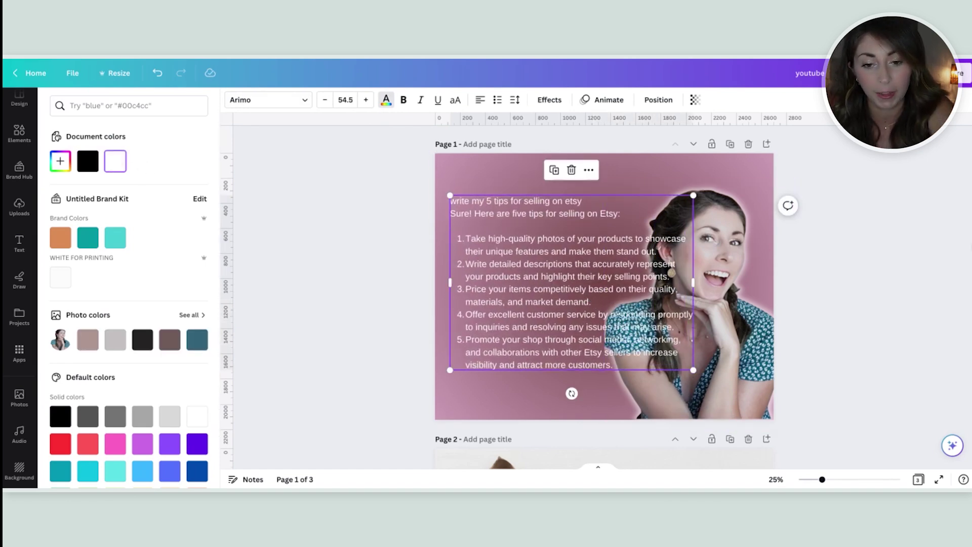
key(Escape)
Delete the echoed prompt line from the top of the tips text.
click(565, 197)
click(564, 198)
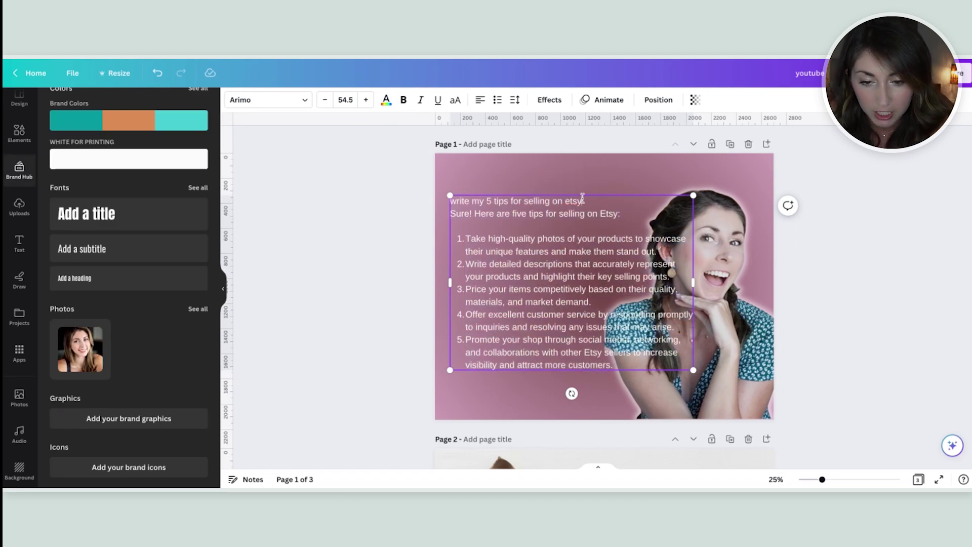
drag(601, 198, 483, 200)
click(601, 199)
key(shift+Home)
key(BackSpace)
key(Delete)
click(356, 228)
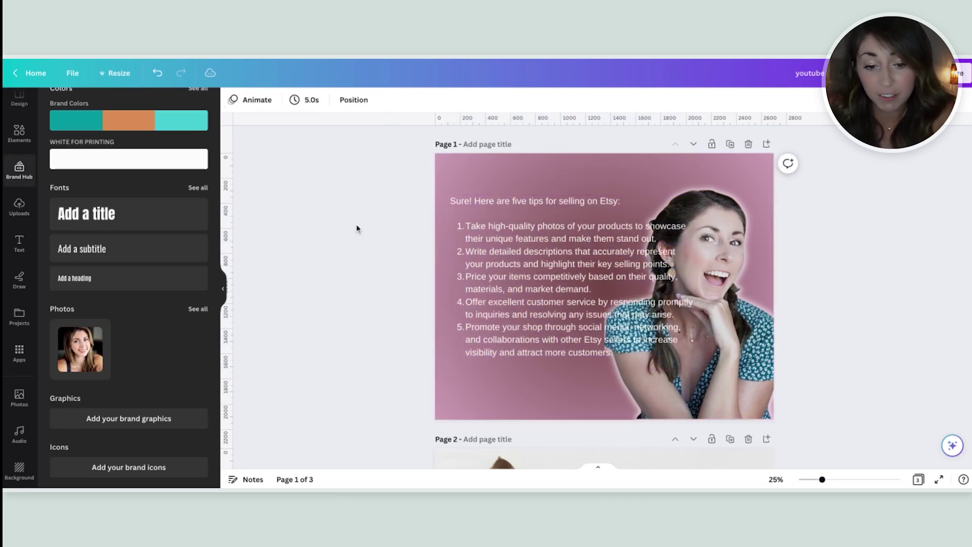
click(559, 250)
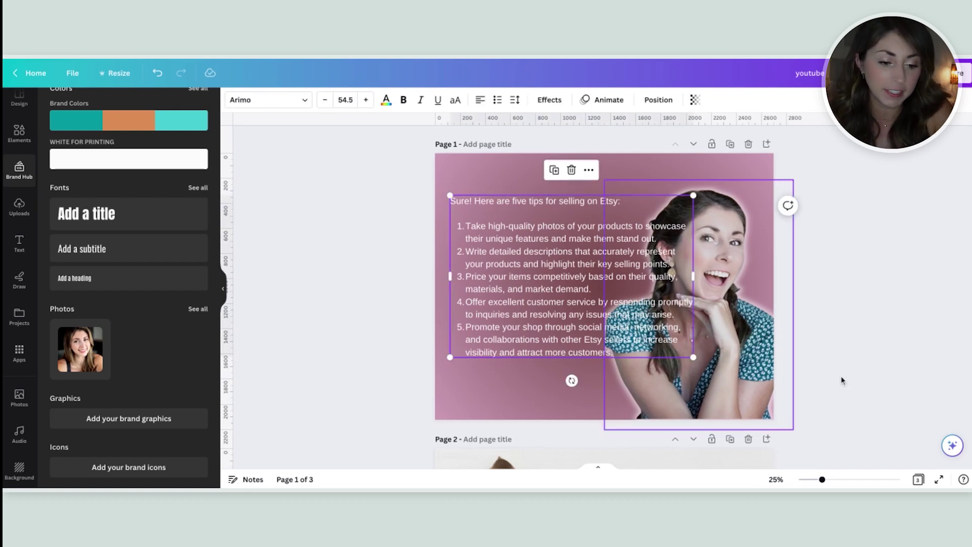
click(951, 447)
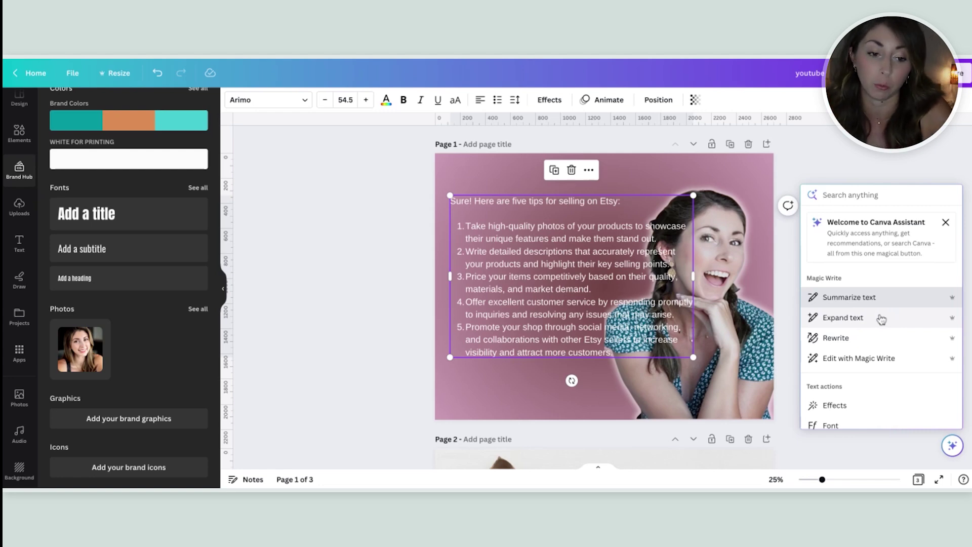
Summarize the Etsy tips text with the Canva Assistant.
click(848, 297)
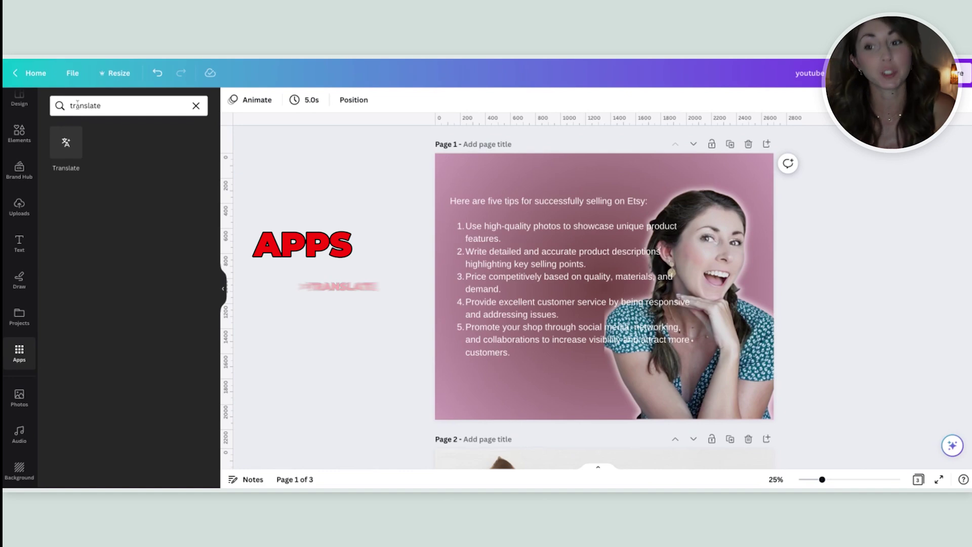
Translate Page 1 into Spanish with the Translate app, producing a new Spanish page.
click(70, 146)
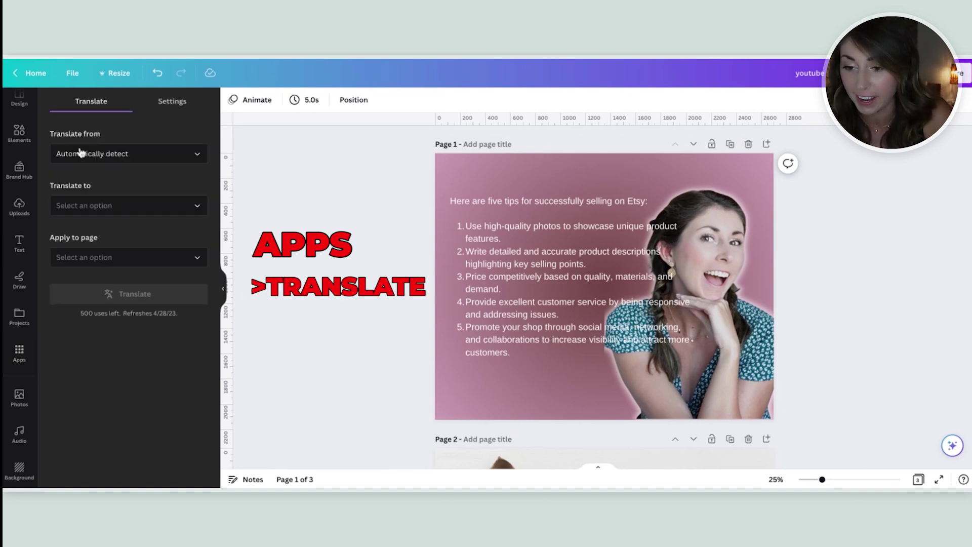
click(88, 212)
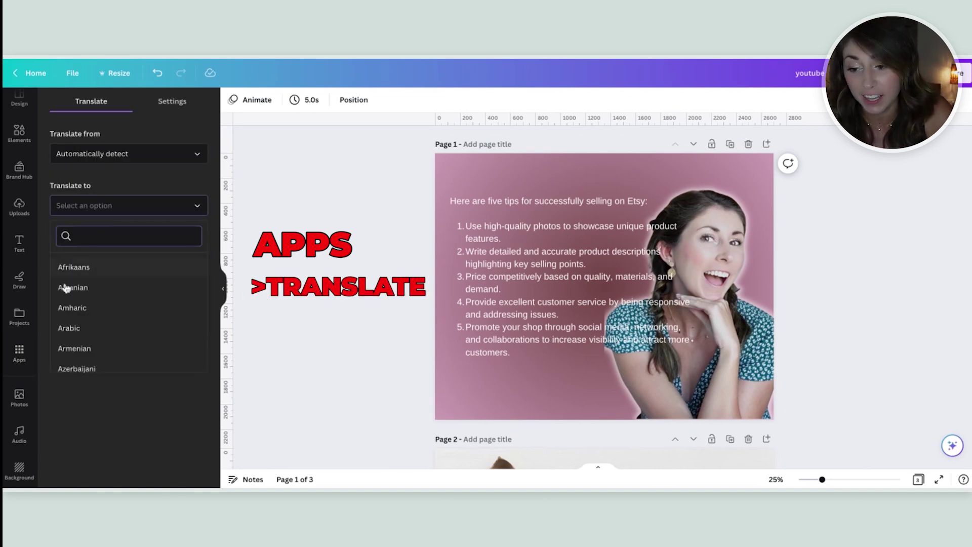
scroll(103, 282, down, 3)
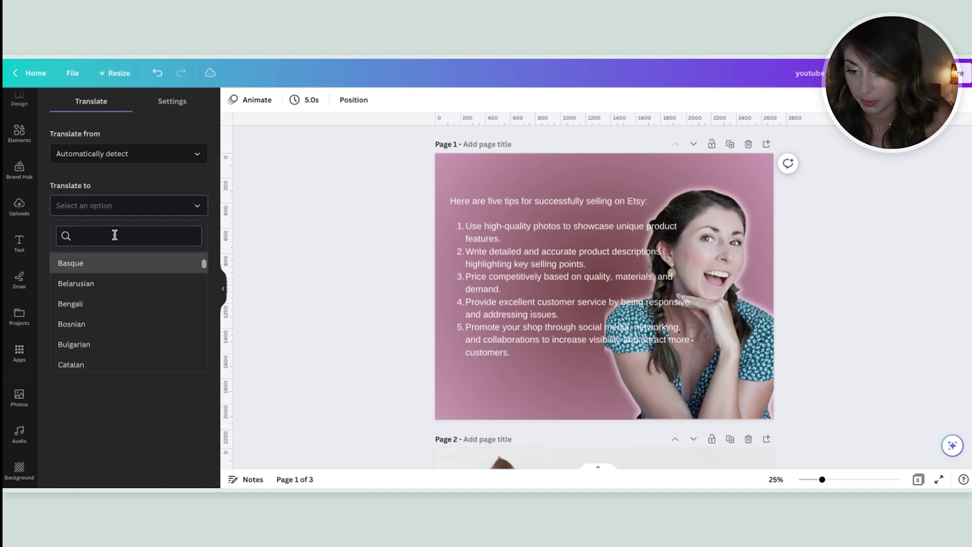
text(spanish)
click(71, 269)
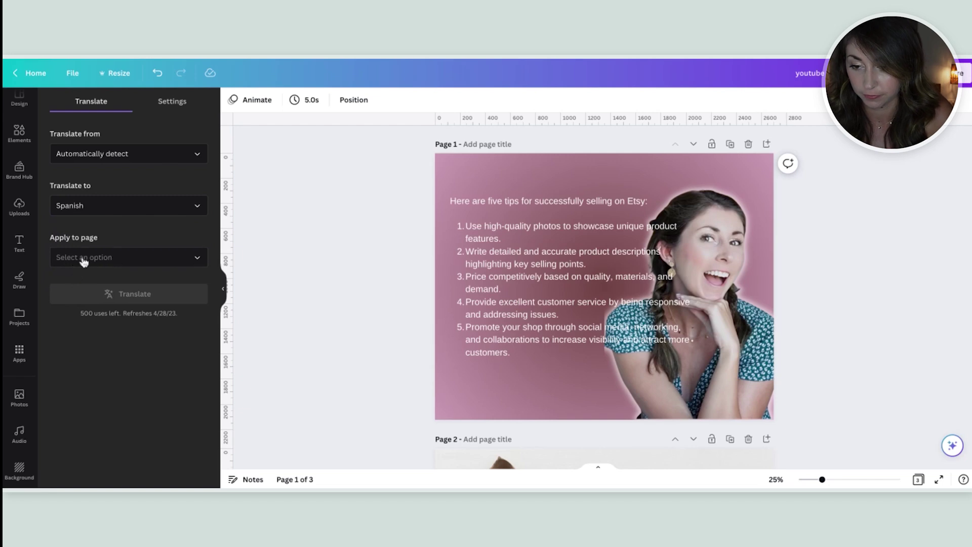
click(75, 259)
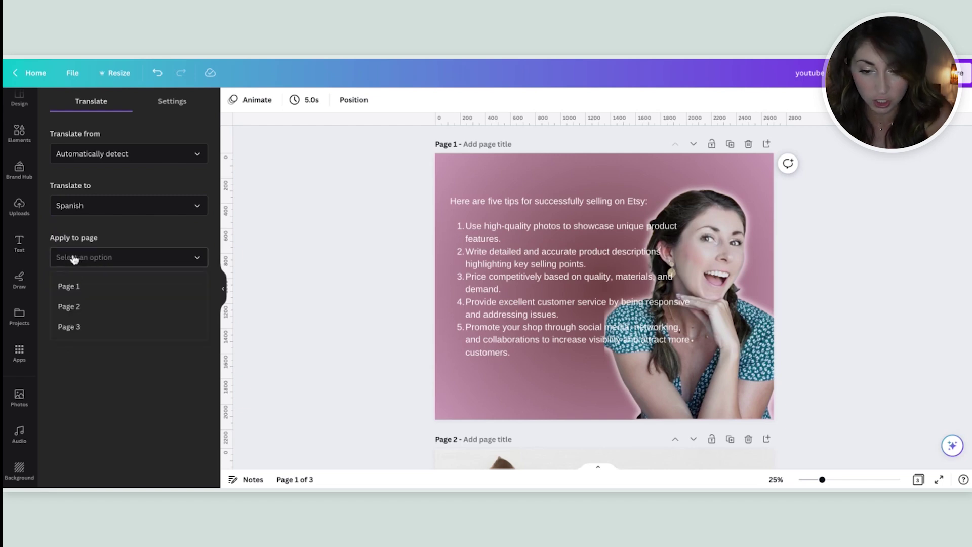
click(77, 286)
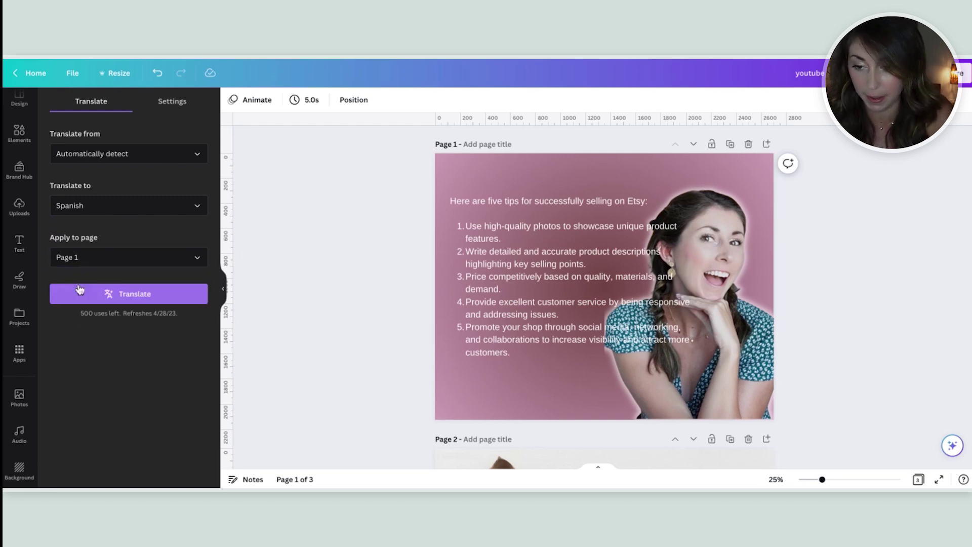
click(181, 302)
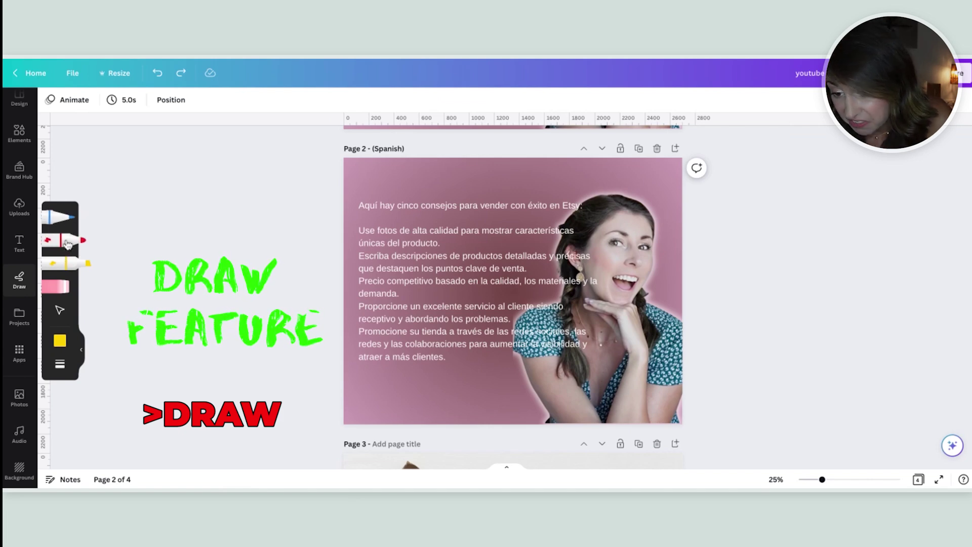
Set the marker pen to orange with stroke weight 36.
click(67, 247)
click(60, 341)
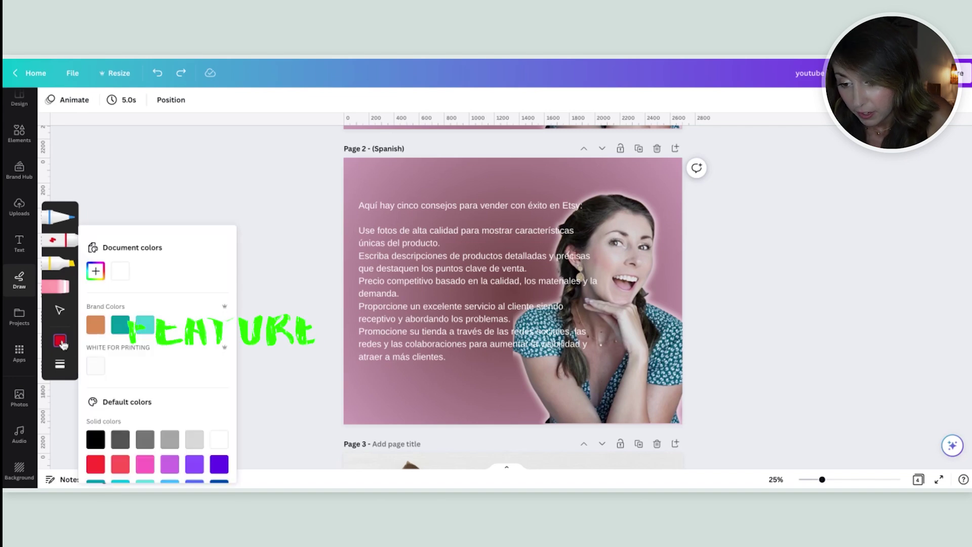
click(95, 324)
click(60, 363)
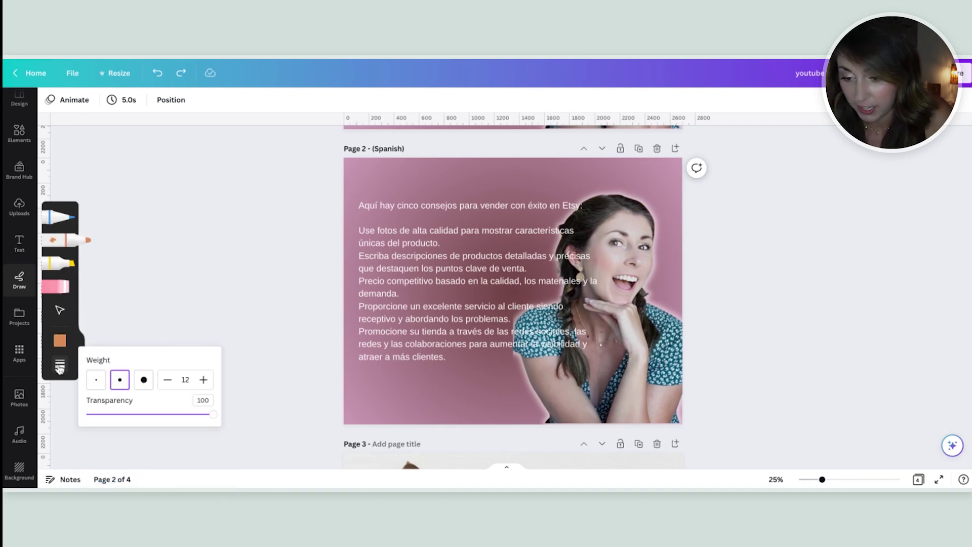
click(145, 381)
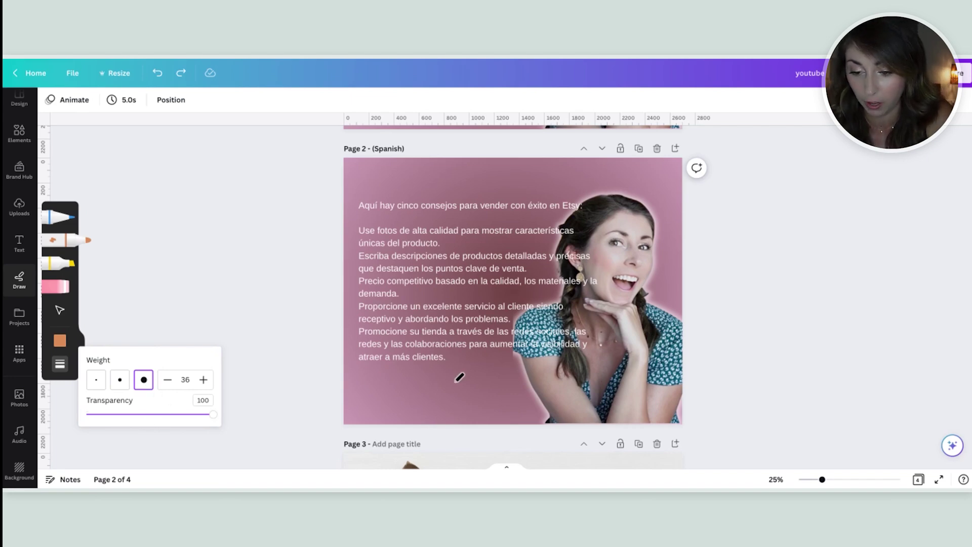
Try the yellow highlighter at transparency 46, then restore it to 100.
click(60, 263)
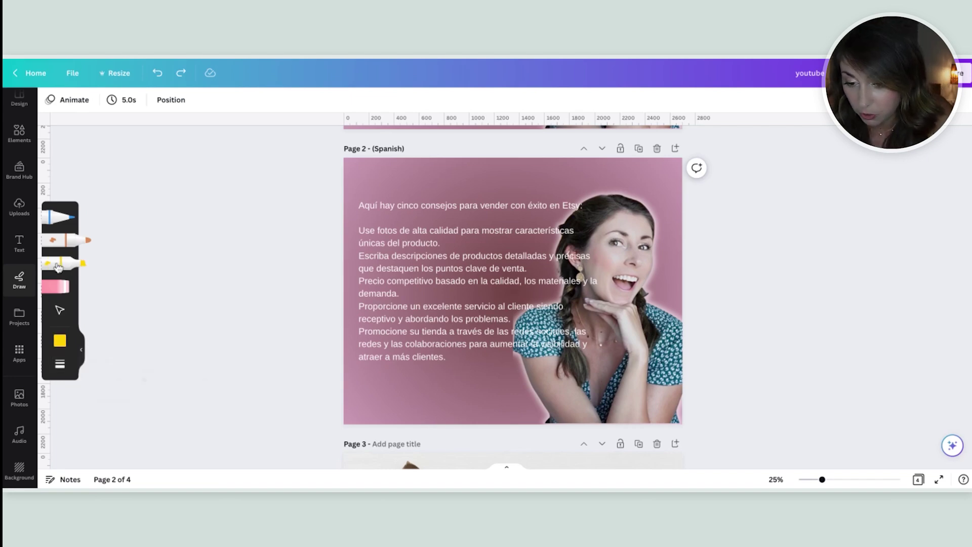
click(66, 374)
click(211, 414)
key(Left)
key(Left)
key(Left)
key(Left)
key(Left)
key(Left)
key(Left)
key(Left)
key(Left)
key(Left)
key(Left)
key(Left)
key(Left)
key(Left)
key(Left)
key(Left)
key(Left)
key(Left)
key(Left)
key(Left)
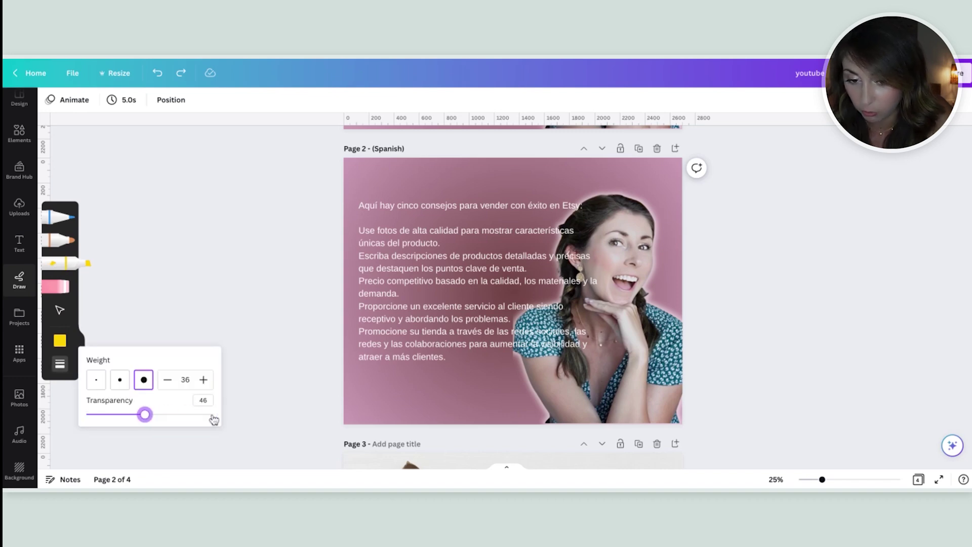
click(213, 415)
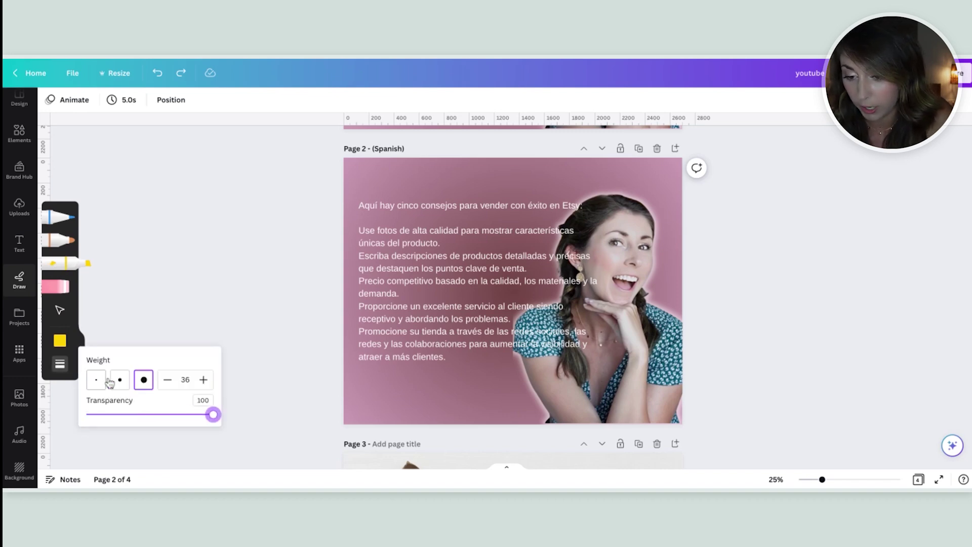
click(59, 234)
Draw an orange star and a curved squiggle below the Spanish tips with the marker.
click(59, 234)
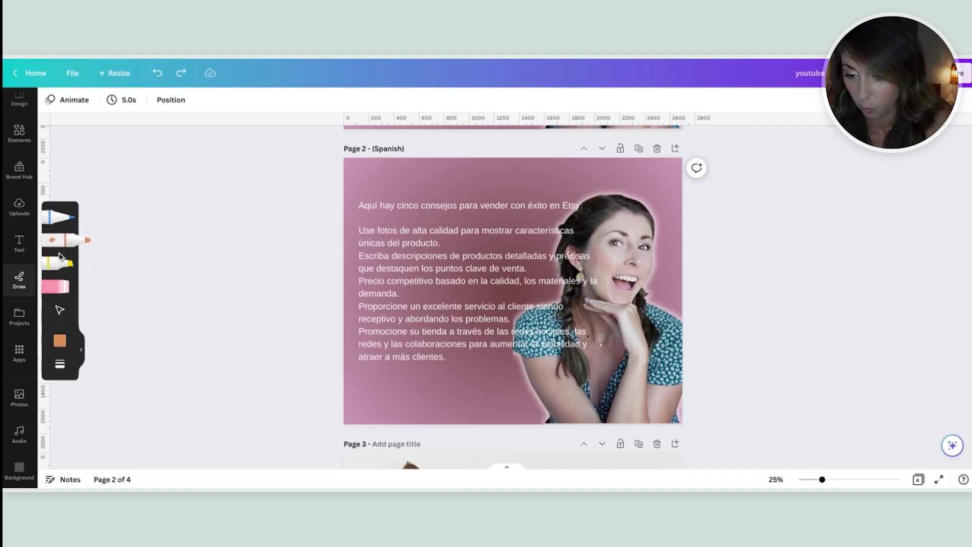
click(60, 340)
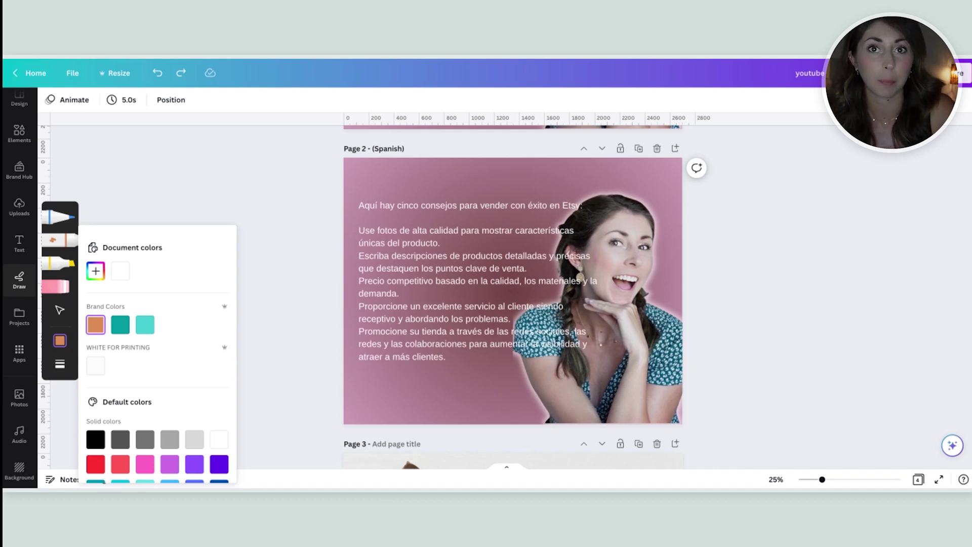
scroll(393, 338, down, 1)
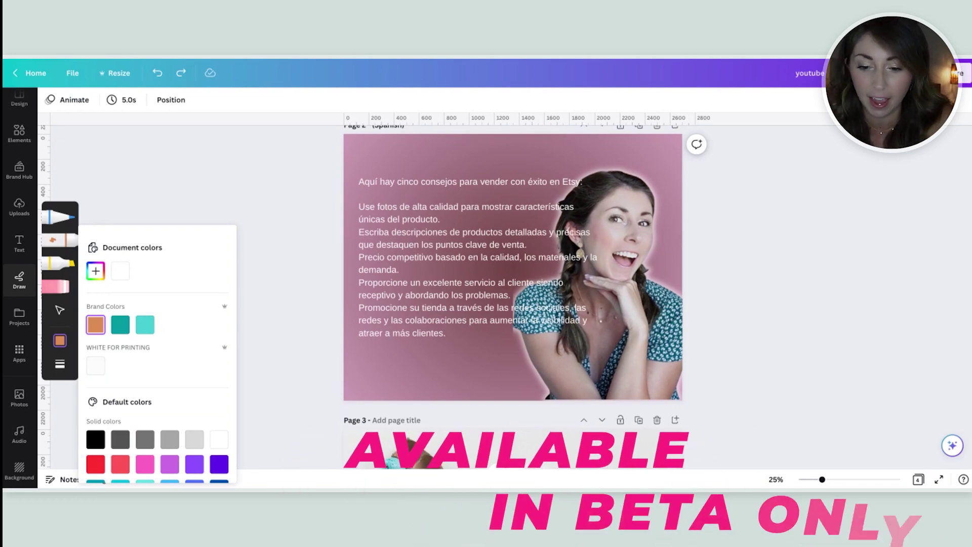
mouse_move(427, 377)
mouse_down()
mouse_move(412, 352)
mouse_move(452, 366)
mouse_move(388, 365)
mouse_up()
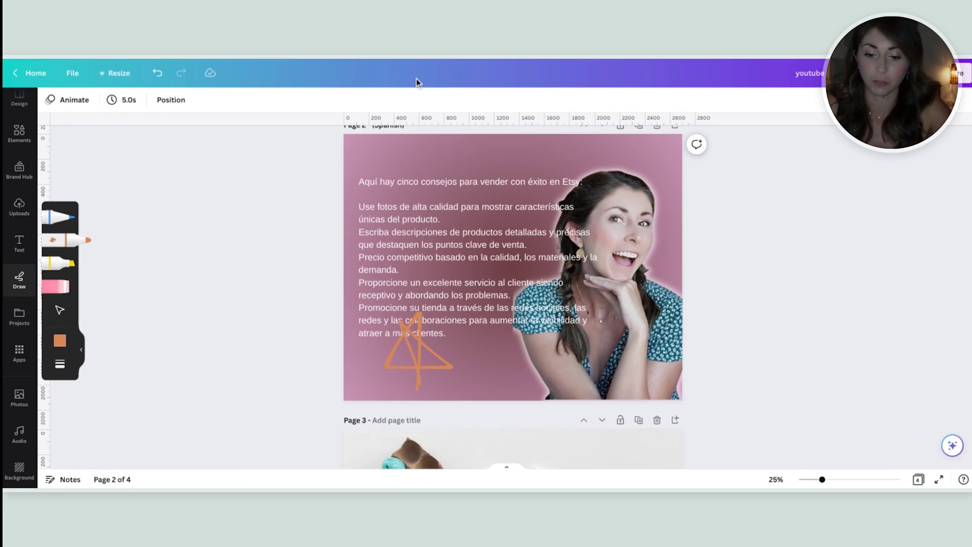
mouse_move(497, 342)
mouse_down()
mouse_move(509, 302)
mouse_move(528, 350)
mouse_move(457, 333)
mouse_move(458, 348)
mouse_move(490, 367)
mouse_move(532, 364)
mouse_up()
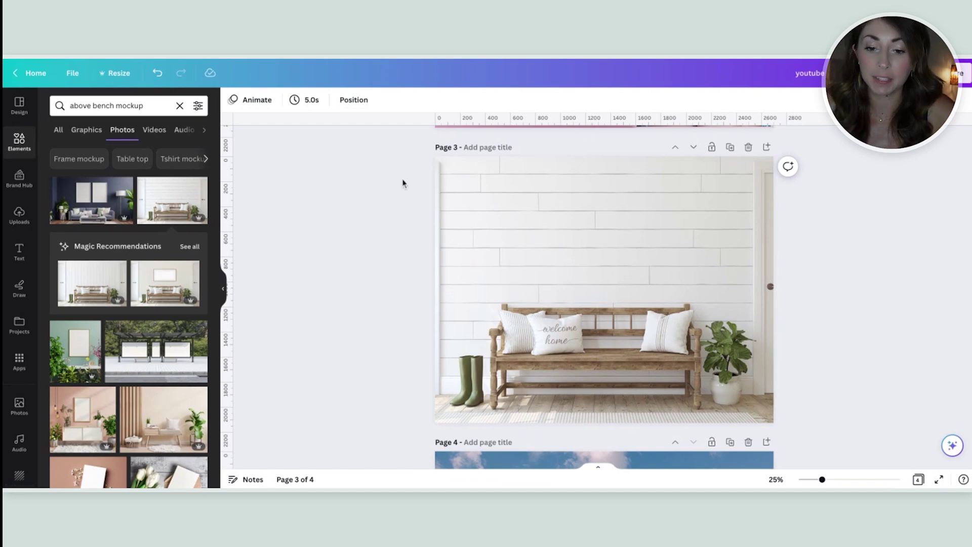
Select the page 3 bench photo and open Magic Eraser from the photo editing tools.
click(488, 245)
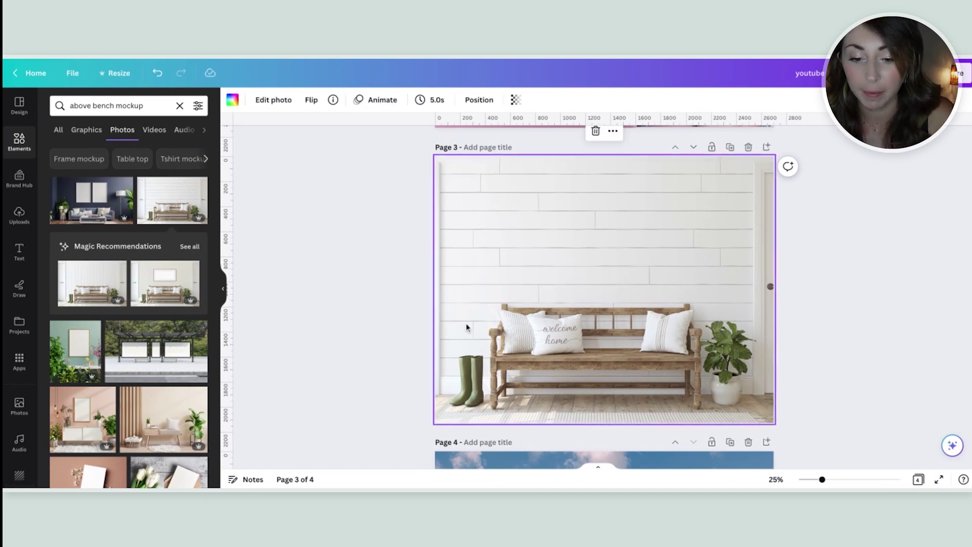
click(274, 101)
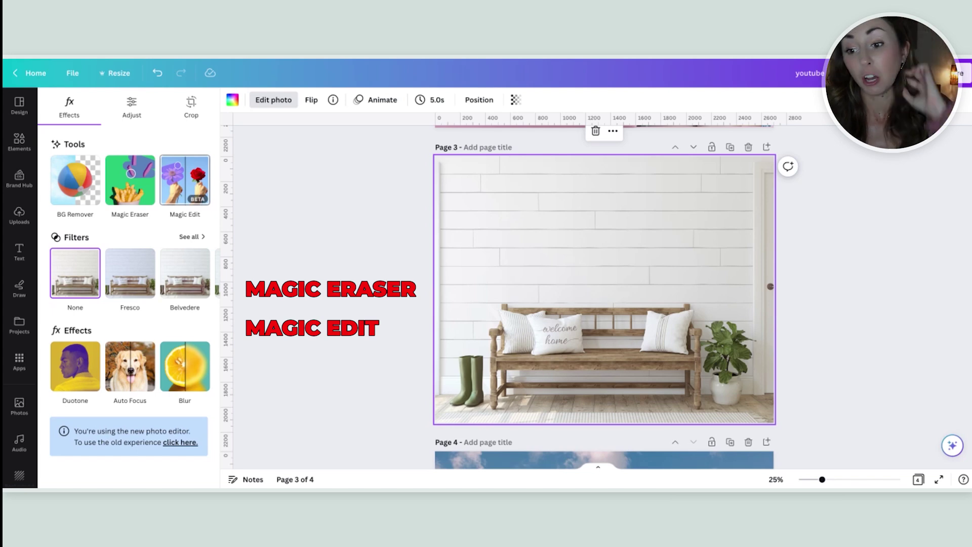
click(130, 182)
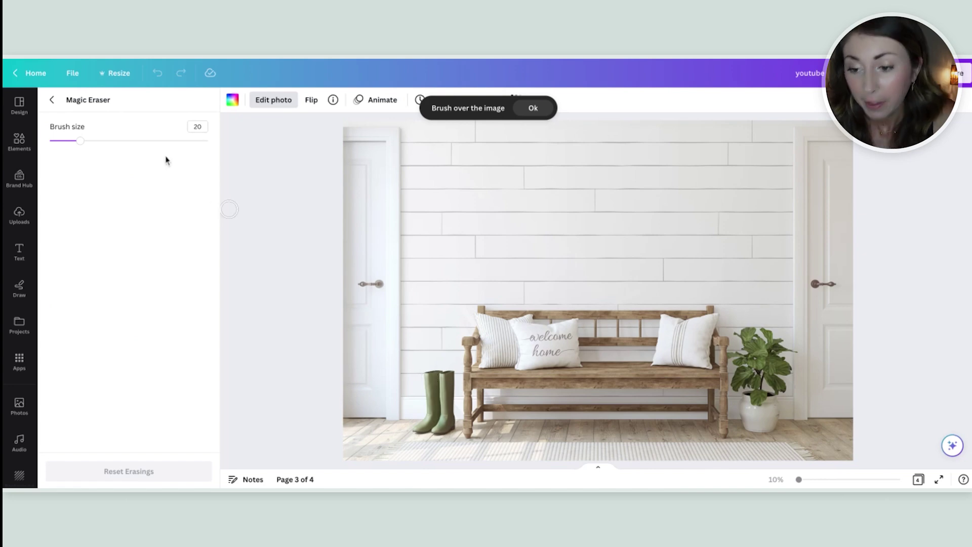
drag(80, 141, 83, 142)
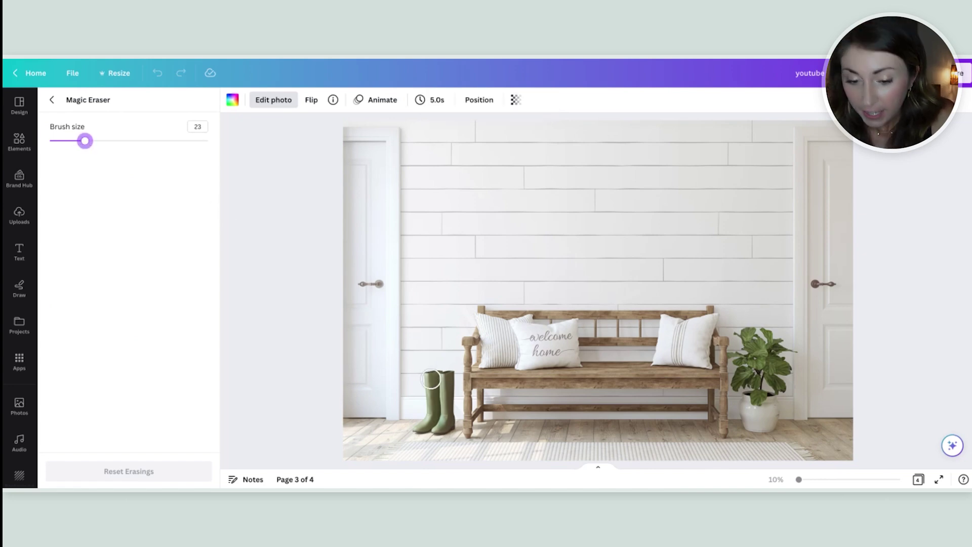
mouse_move(420, 373)
mouse_down()
mouse_move(443, 373)
mouse_move(447, 407)
mouse_move(441, 429)
mouse_move(416, 431)
mouse_move(431, 413)
mouse_move(427, 381)
mouse_up()
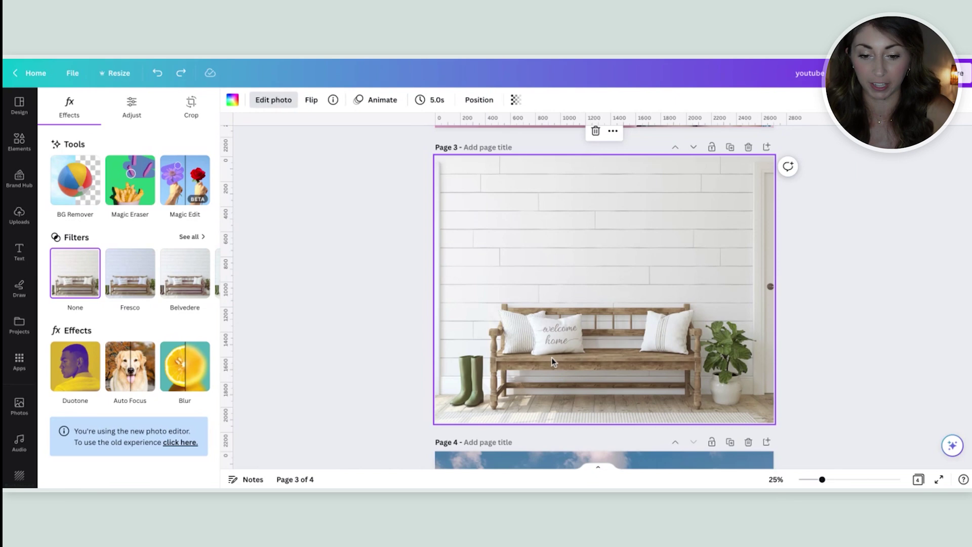
scroll(469, 377, up, 2)
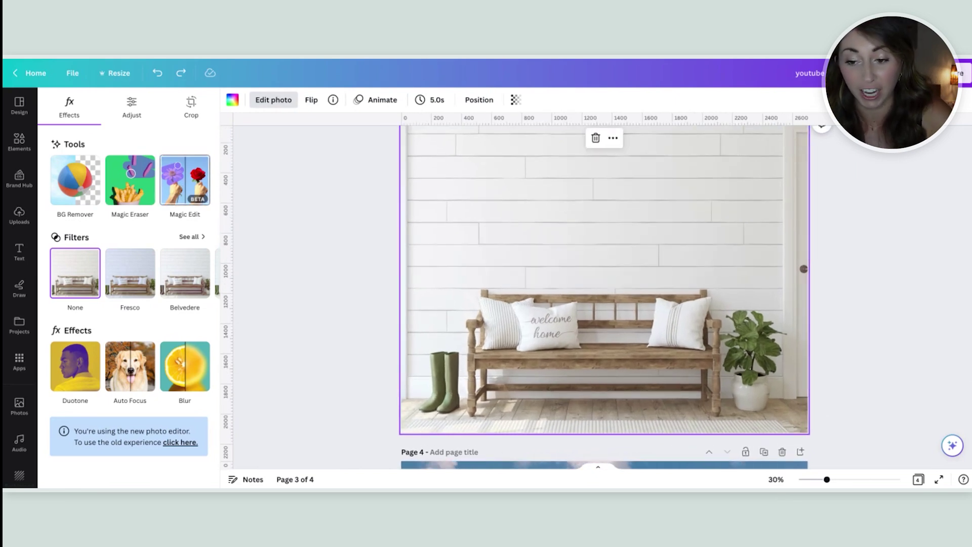
In Magic Edit, set brush size 27 and paint over the green boots.
click(185, 180)
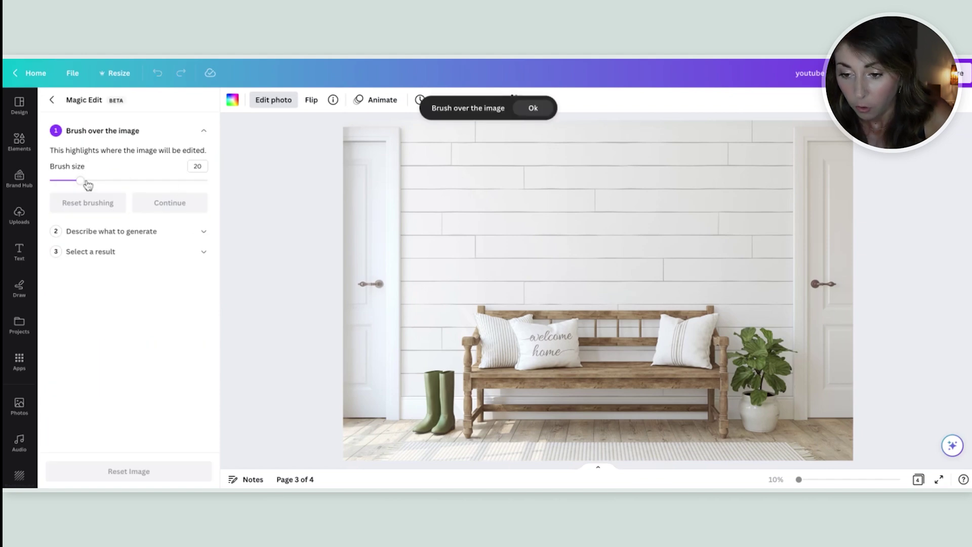
drag(87, 181, 90, 181)
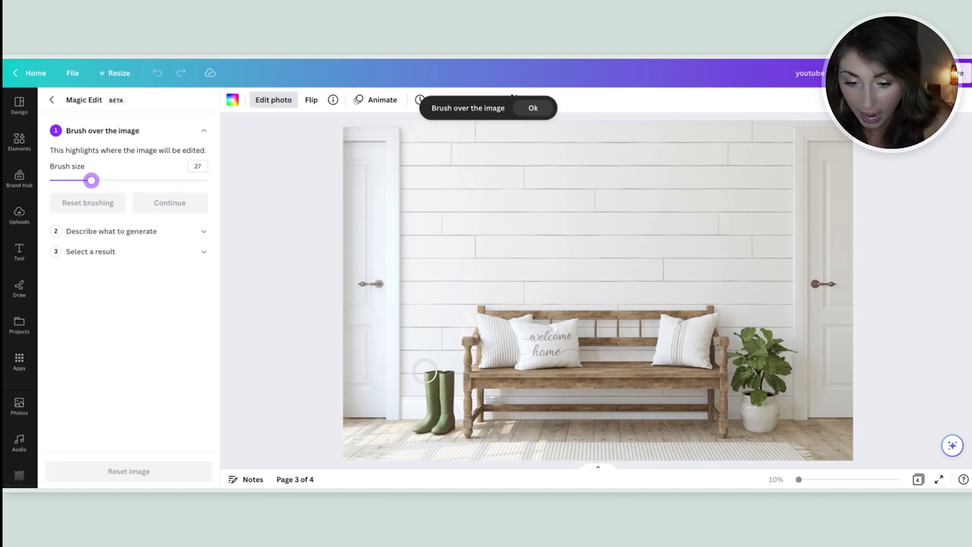
mouse_move(429, 377)
mouse_down()
mouse_move(445, 375)
mouse_move(445, 423)
mouse_move(420, 424)
mouse_move(430, 390)
mouse_up()
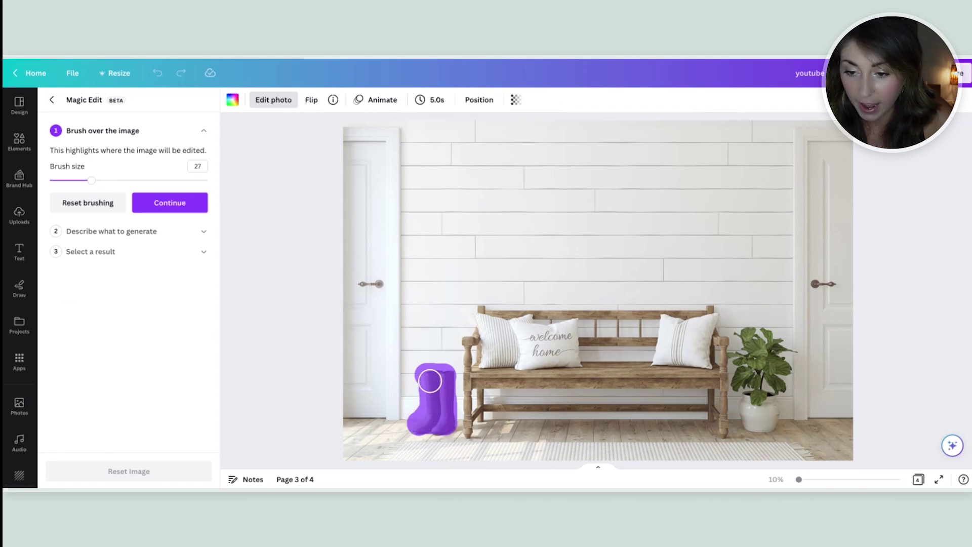
click(178, 209)
Generate 'a black heeled boots' replacements, compare results, and keep the third one.
click(141, 200)
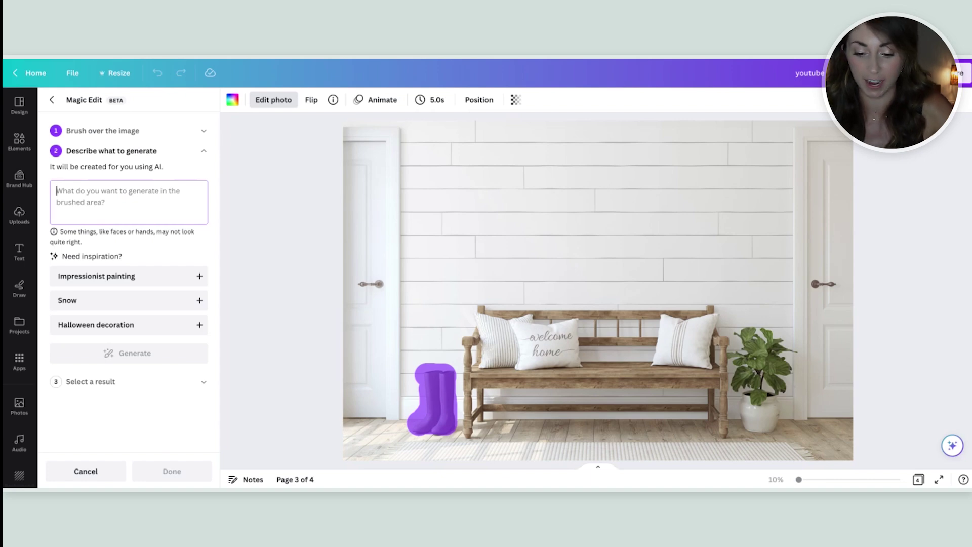
text(a black heeled boots)
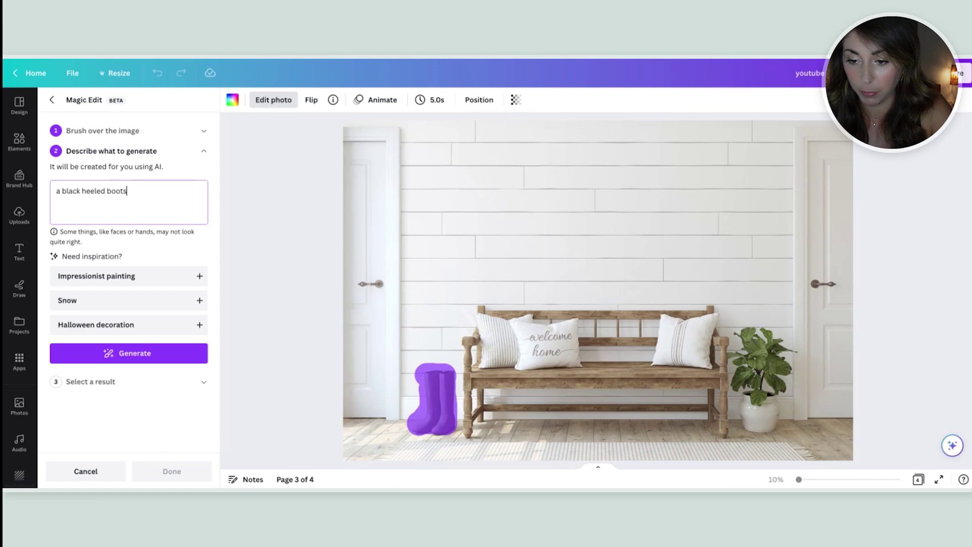
click(145, 356)
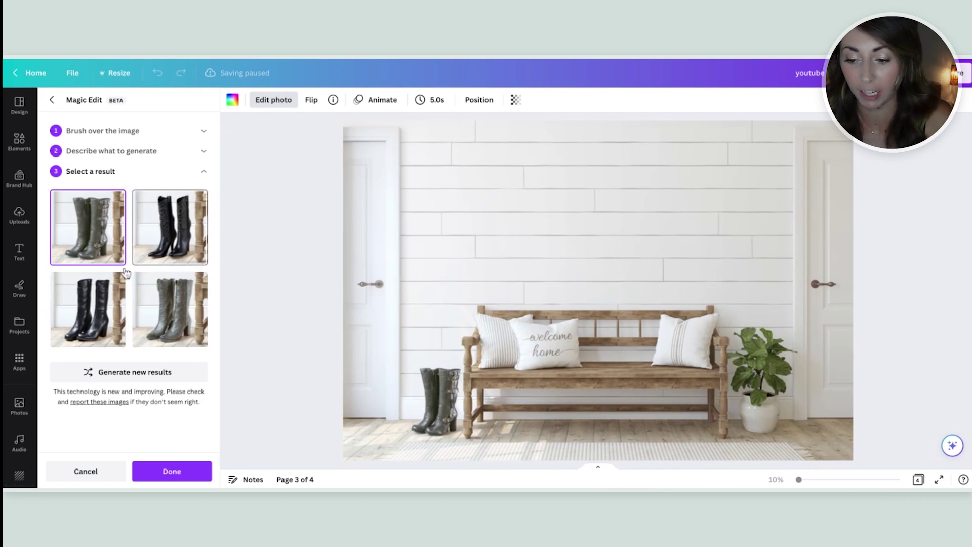
click(101, 300)
click(150, 314)
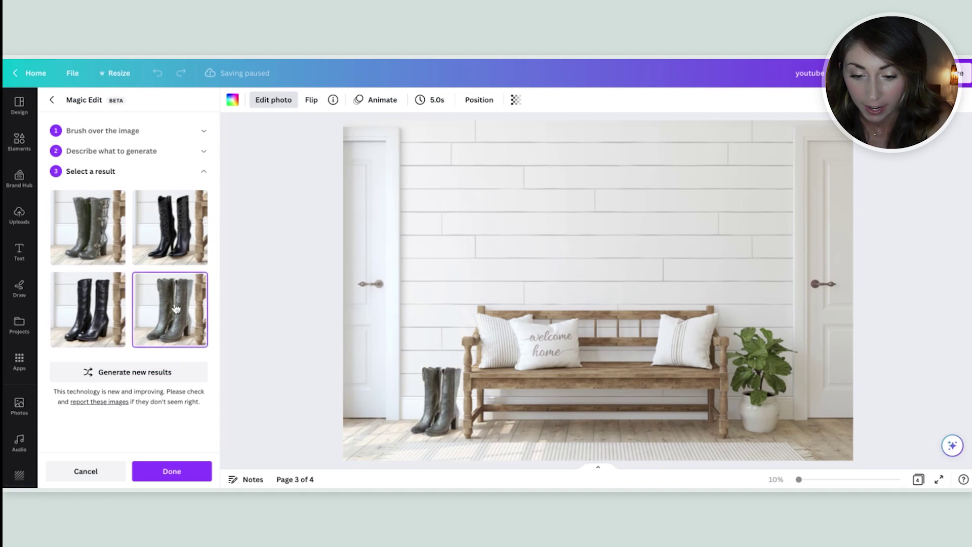
click(180, 238)
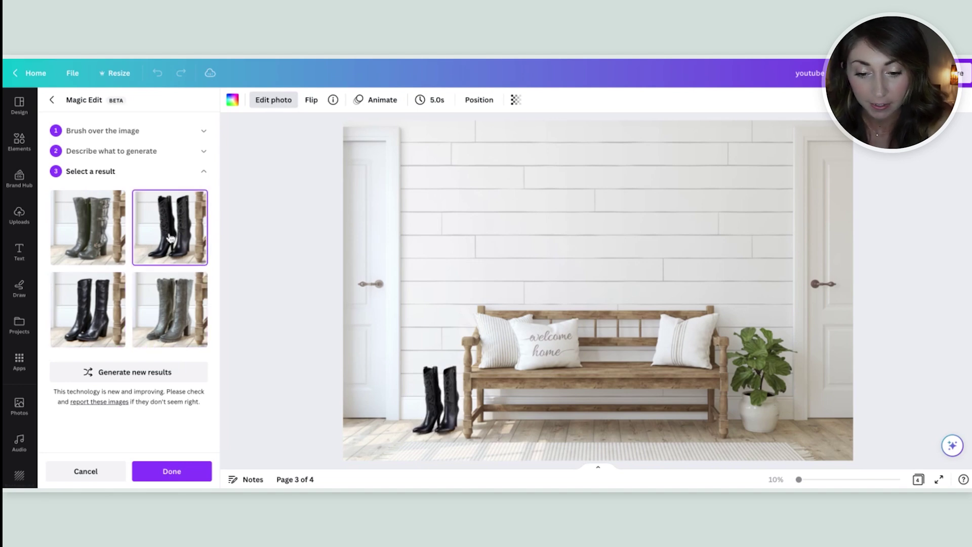
click(92, 302)
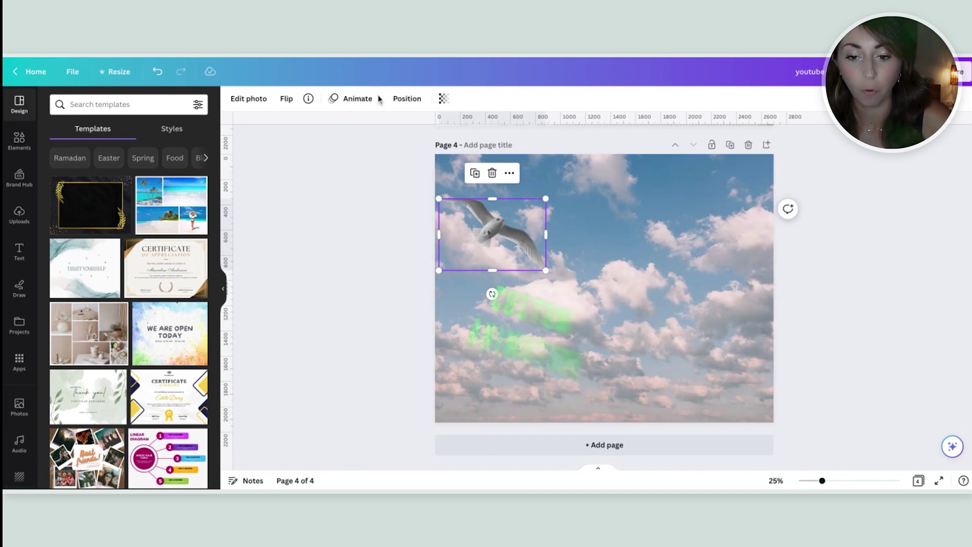
Animate the seagull with a custom looping flight path at the slowest speed.
click(353, 100)
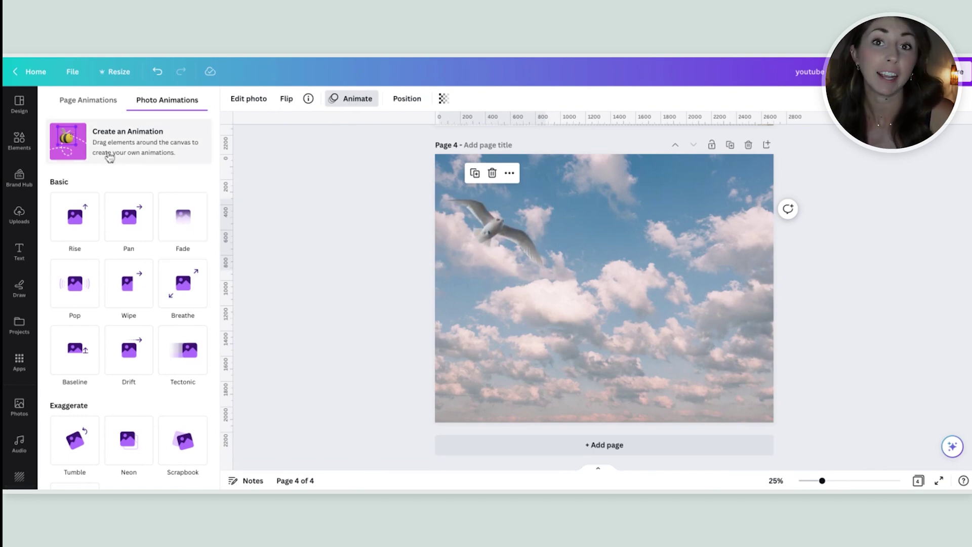
click(492, 234)
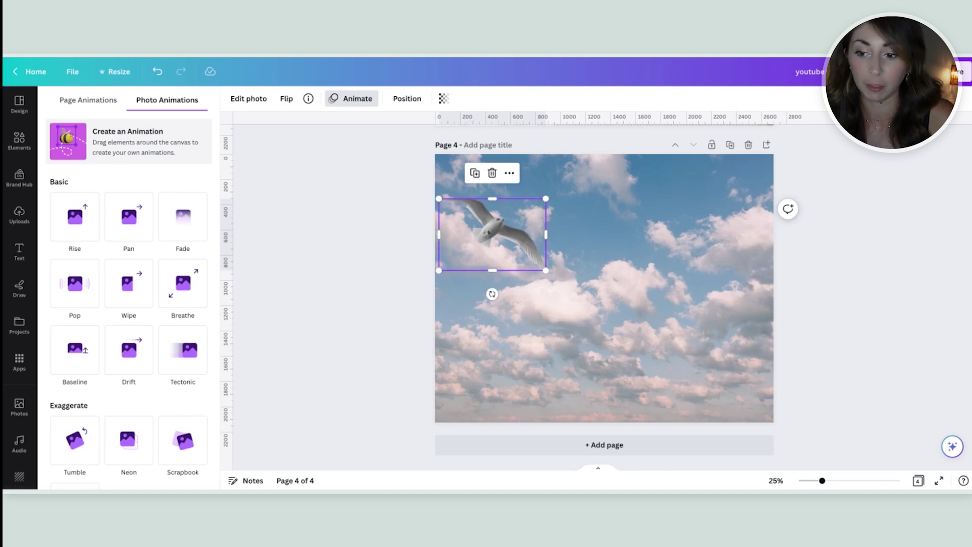
click(129, 142)
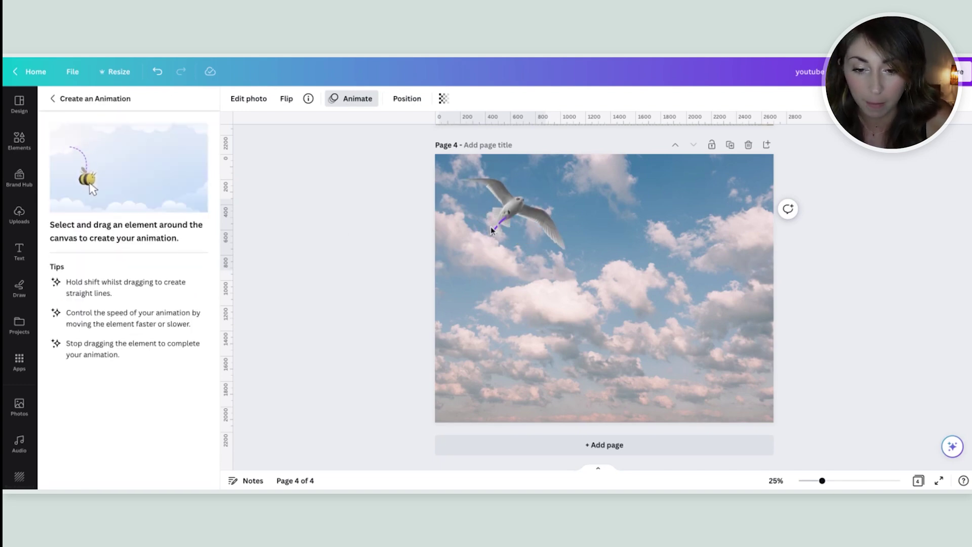
mouse_move(490, 226)
mouse_down()
mouse_move(651, 211)
mouse_move(521, 211)
mouse_move(574, 380)
mouse_move(693, 299)
mouse_move(712, 230)
mouse_move(624, 395)
mouse_move(506, 222)
mouse_move(602, 217)
mouse_move(488, 217)
mouse_move(674, 217)
mouse_move(590, 323)
mouse_move(648, 277)
mouse_up()
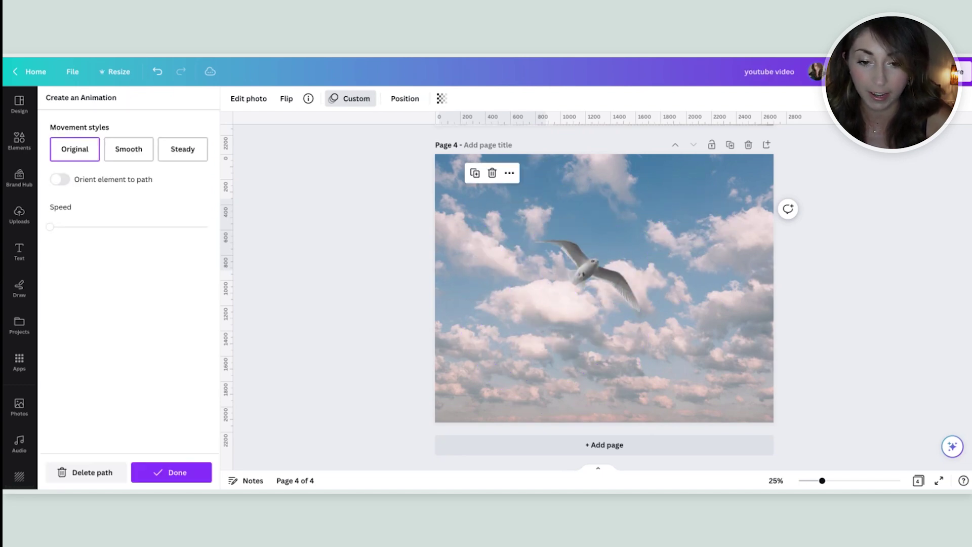
click(49, 226)
click(51, 228)
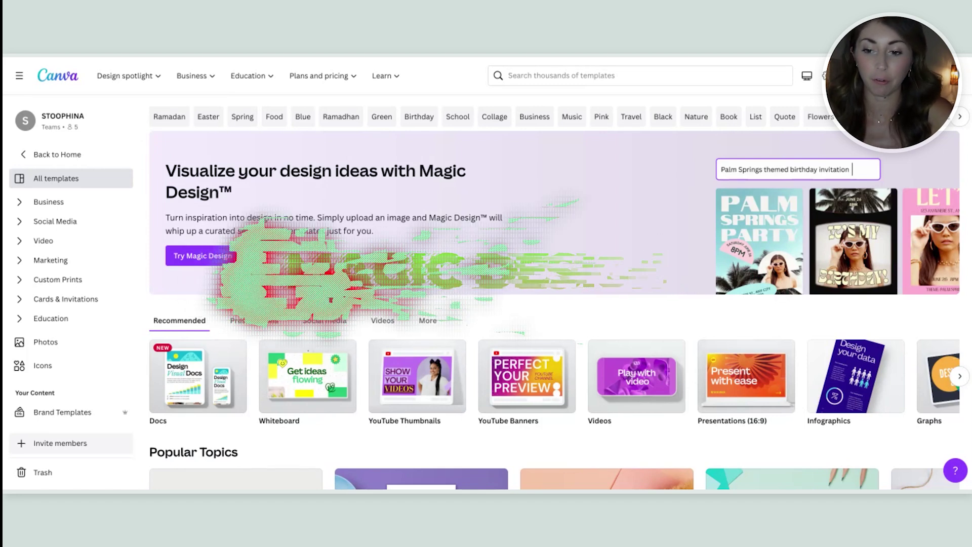
Start Magic Design and insert a photo to base the invitation designs on.
click(223, 263)
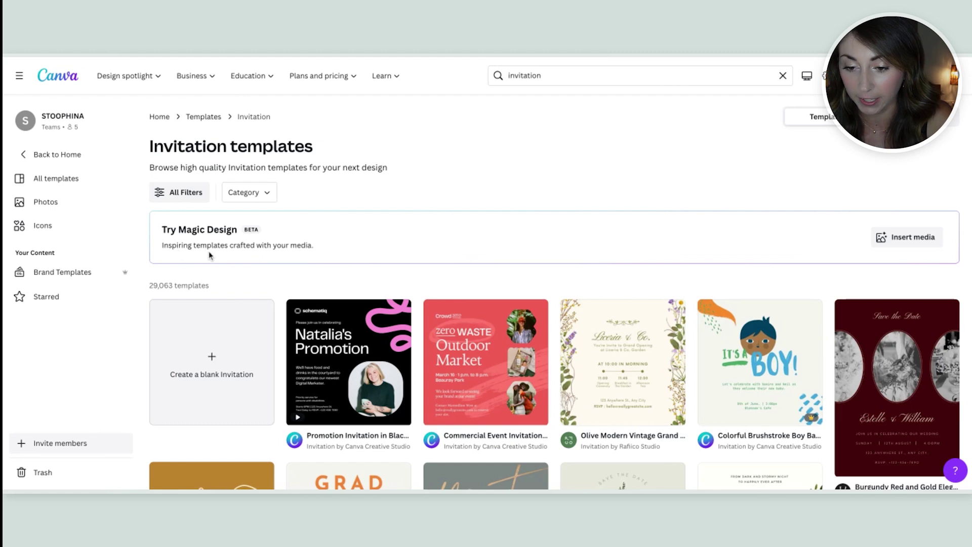
click(924, 240)
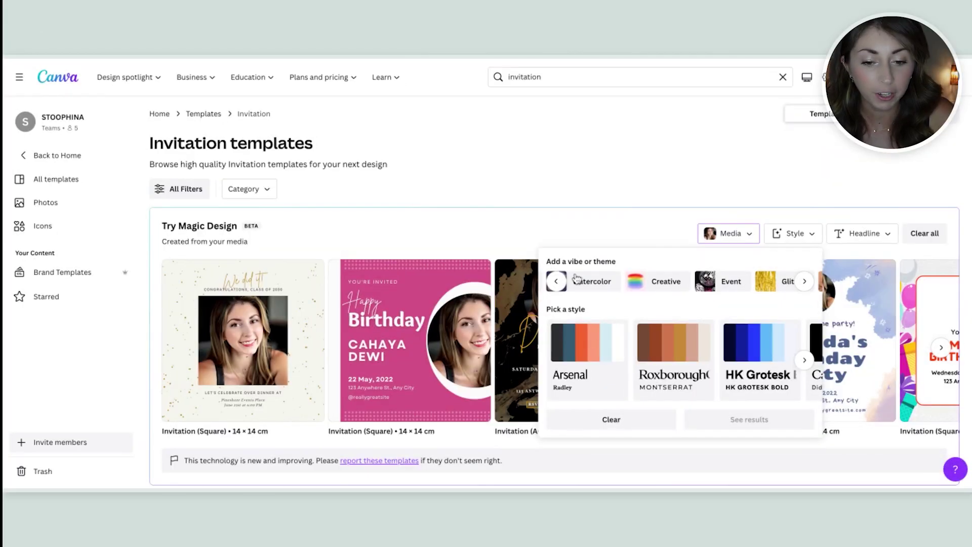
scroll(639, 286, right, 3)
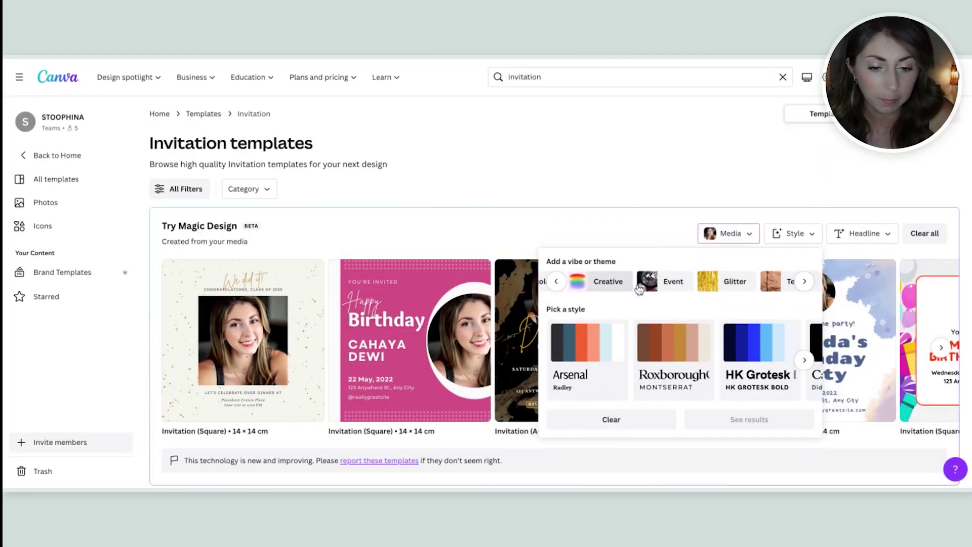
scroll(639, 288, left, 1)
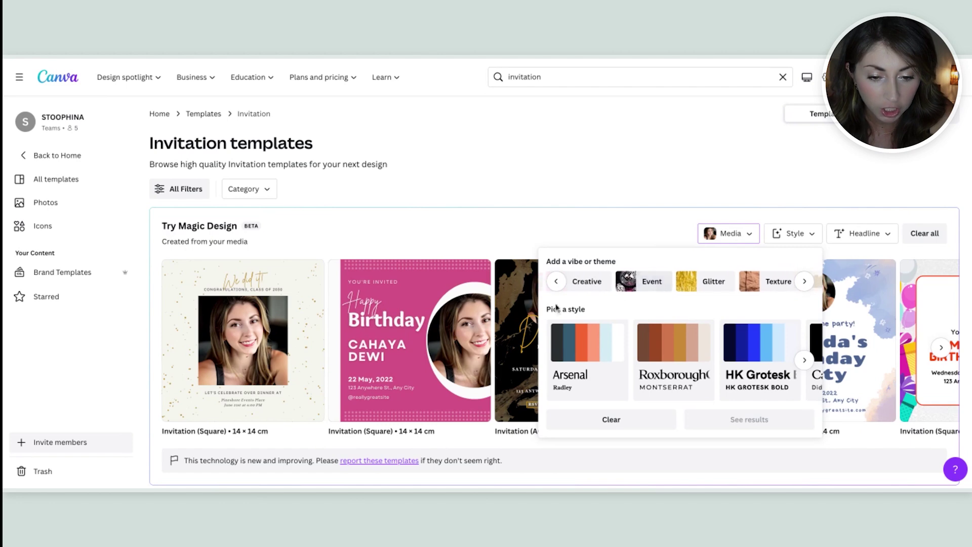
Pick the Event vibe and Roxborough style, then generate the invitation results.
click(646, 287)
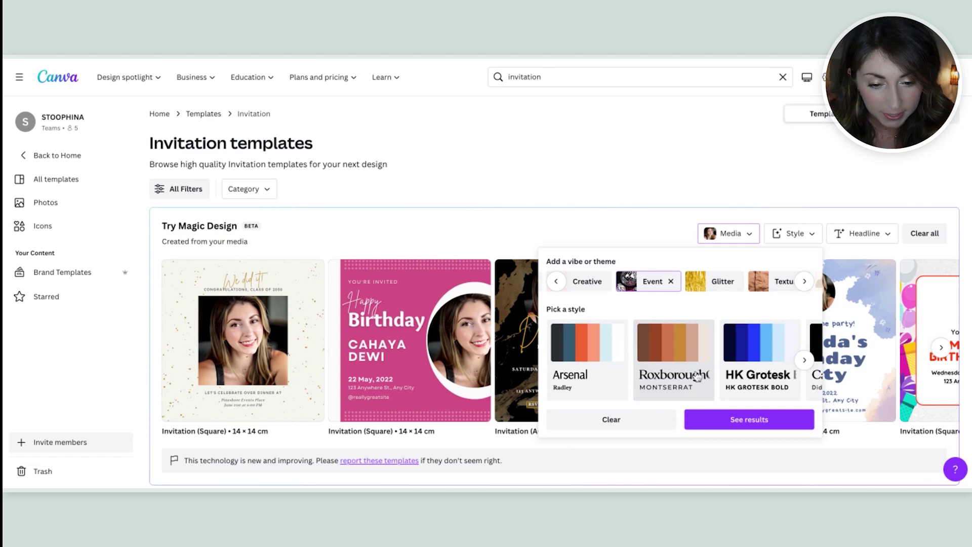
scroll(679, 367, down, 1)
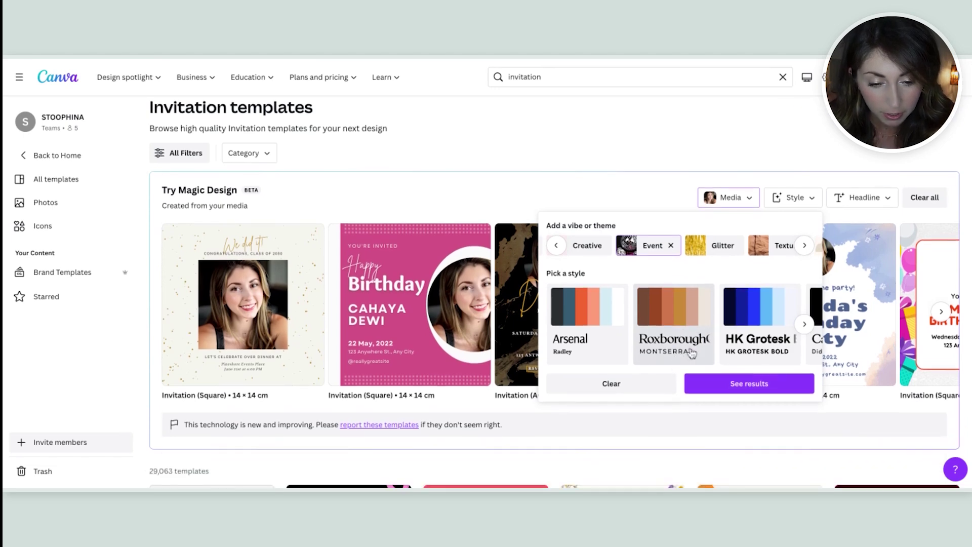
click(672, 347)
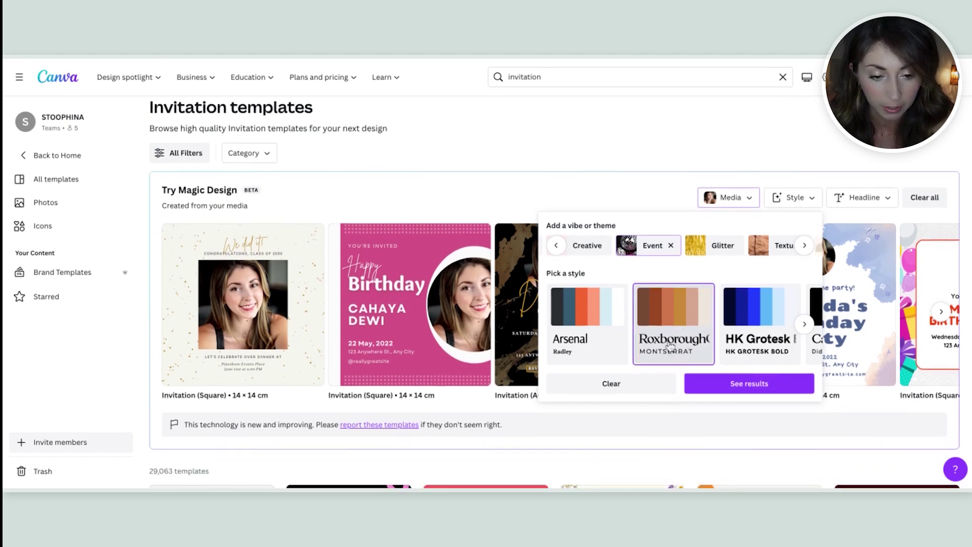
click(752, 389)
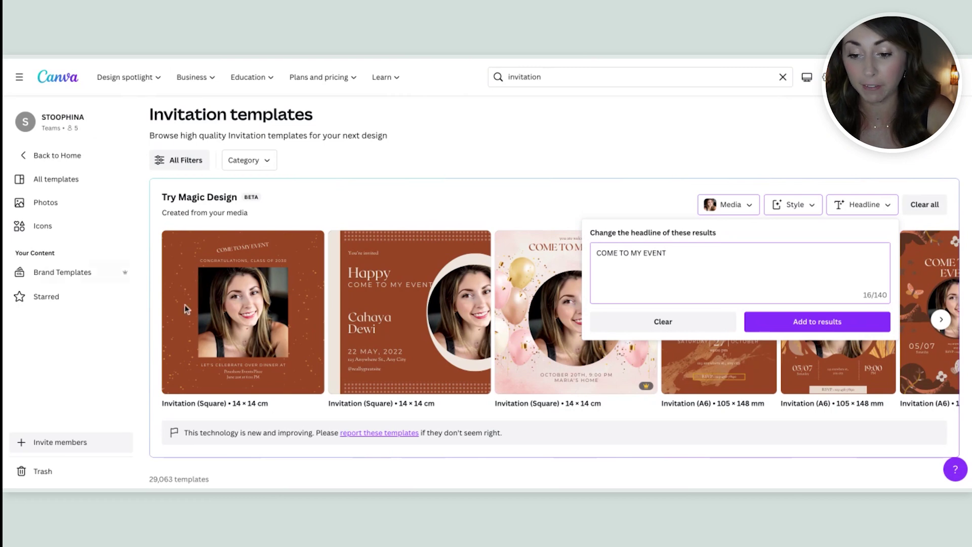
Close the headline editor and review the 'COME TO MY EVENT' invitation templates.
click(333, 197)
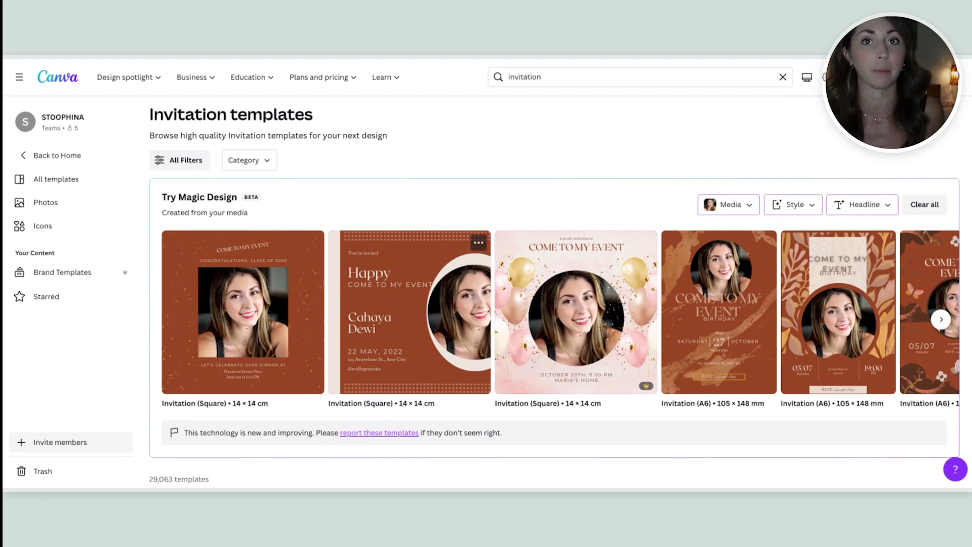
scroll(417, 303, up, 1)
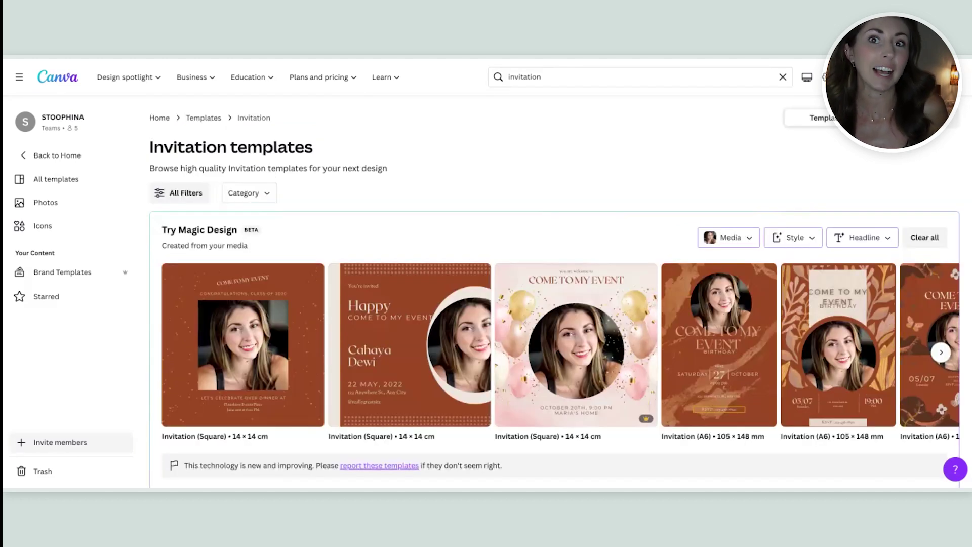